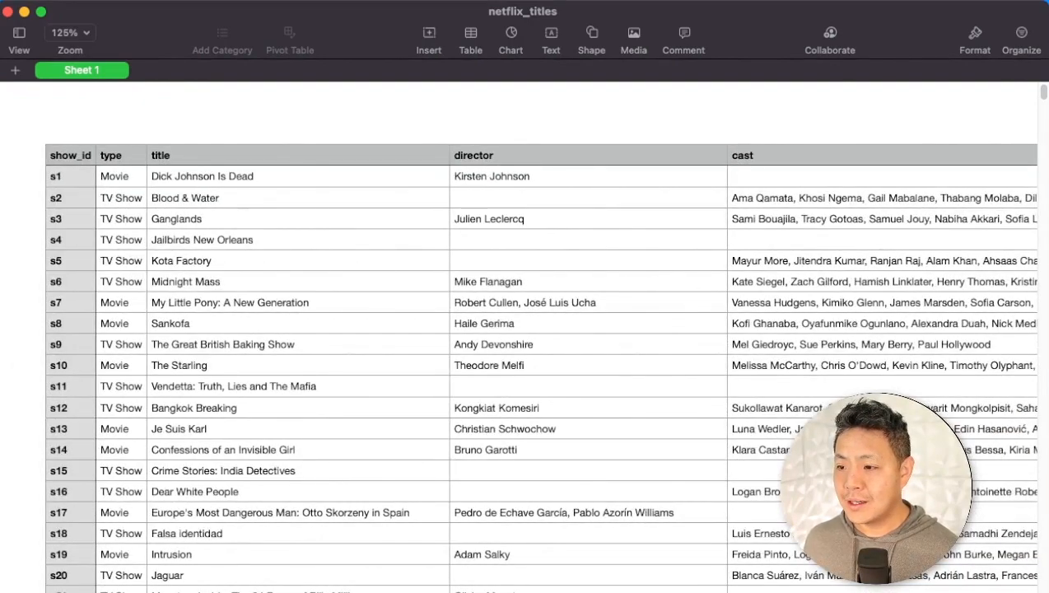
Look through the rows of the netflix_titles spreadsheet to see which shows, directors and cast entries it holds.
scroll(519, 370, "down", 20)
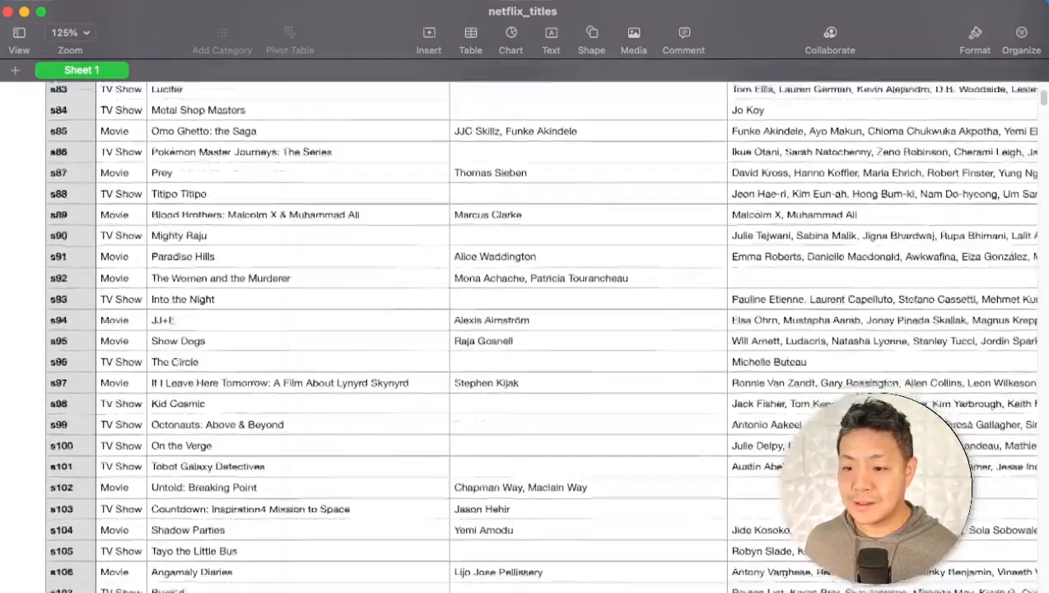
scroll(519, 330, "down", 20)
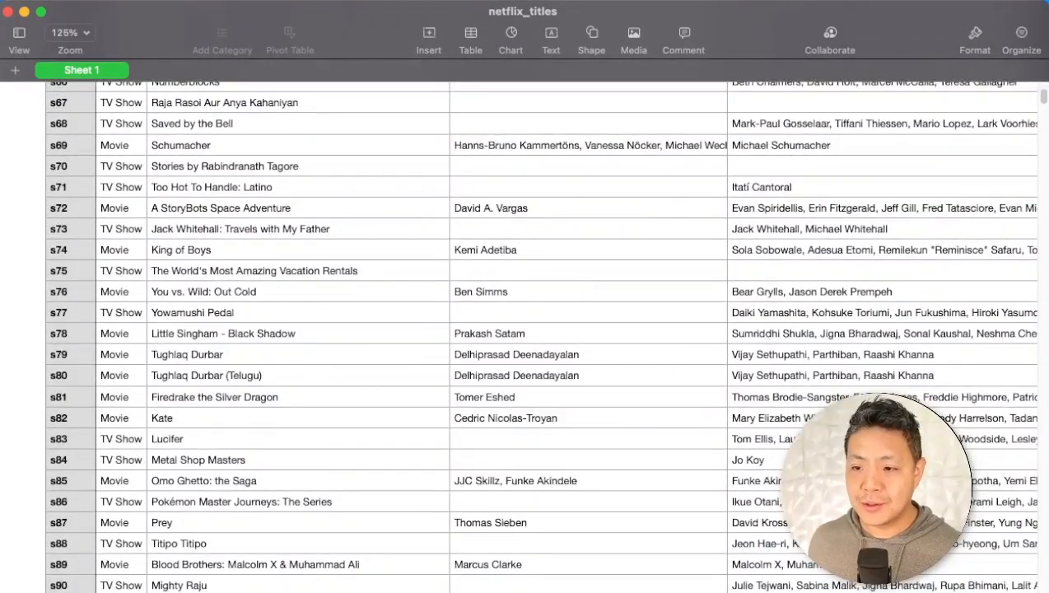
scroll(519, 329, "up", 15)
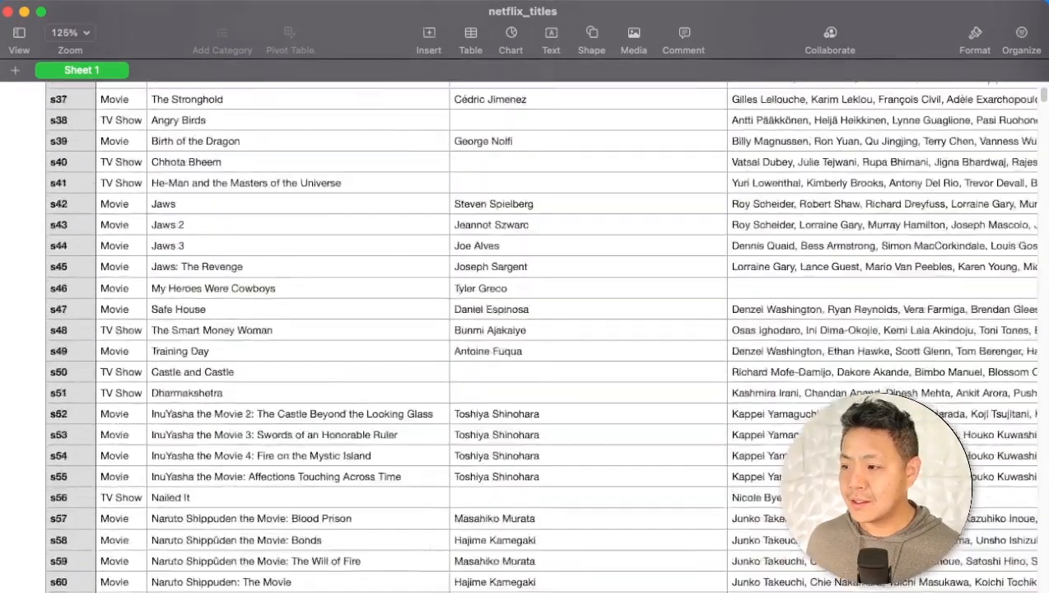
Switch to Chrome, start the free Neo4j AuraDB offer from its product page and log in with a Google account.
key("super+Tab")
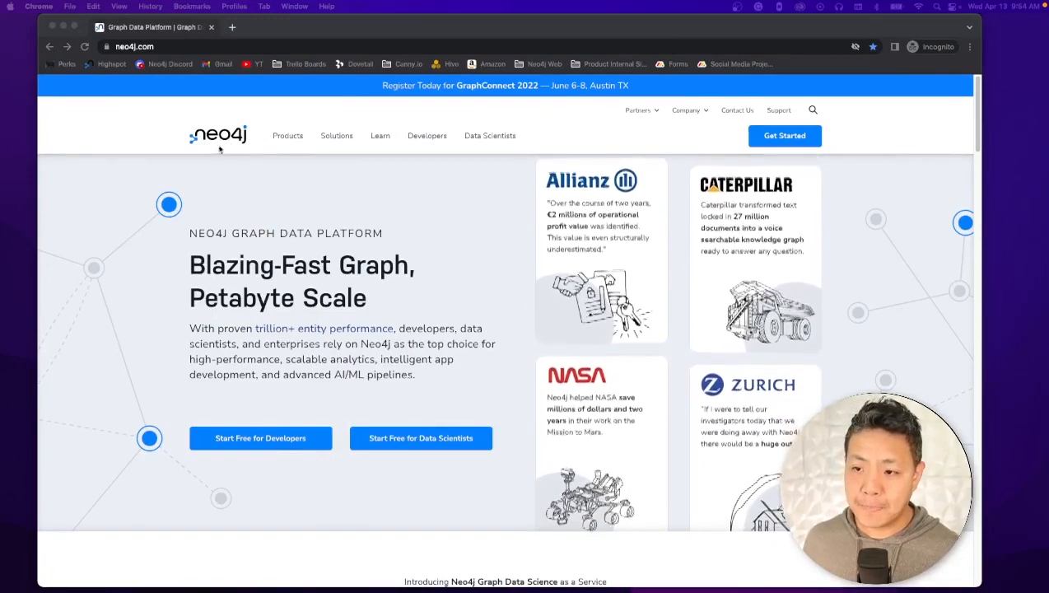
left_click(289, 137)
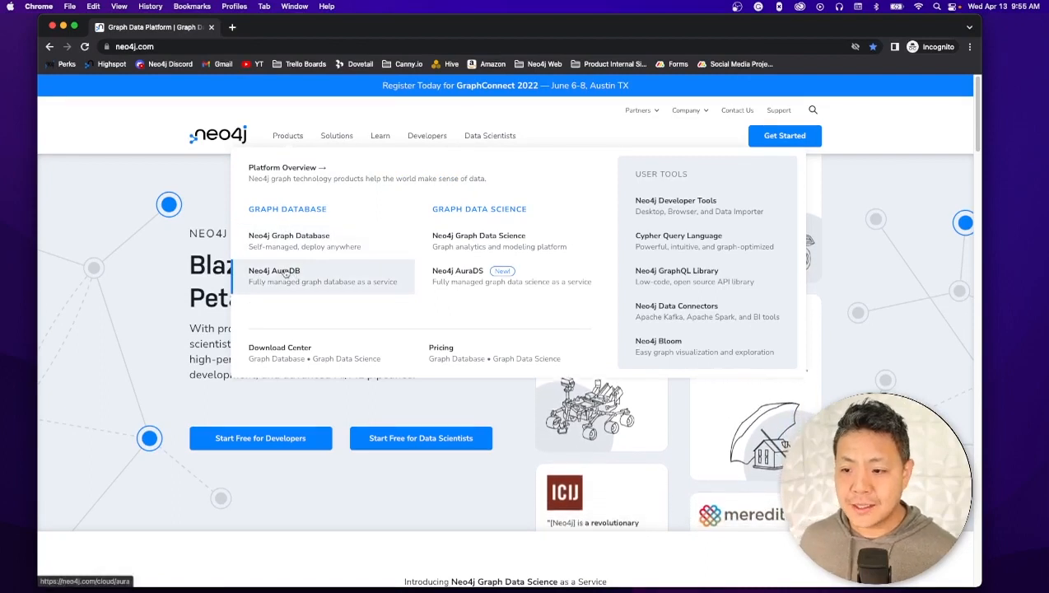
left_click(313, 271)
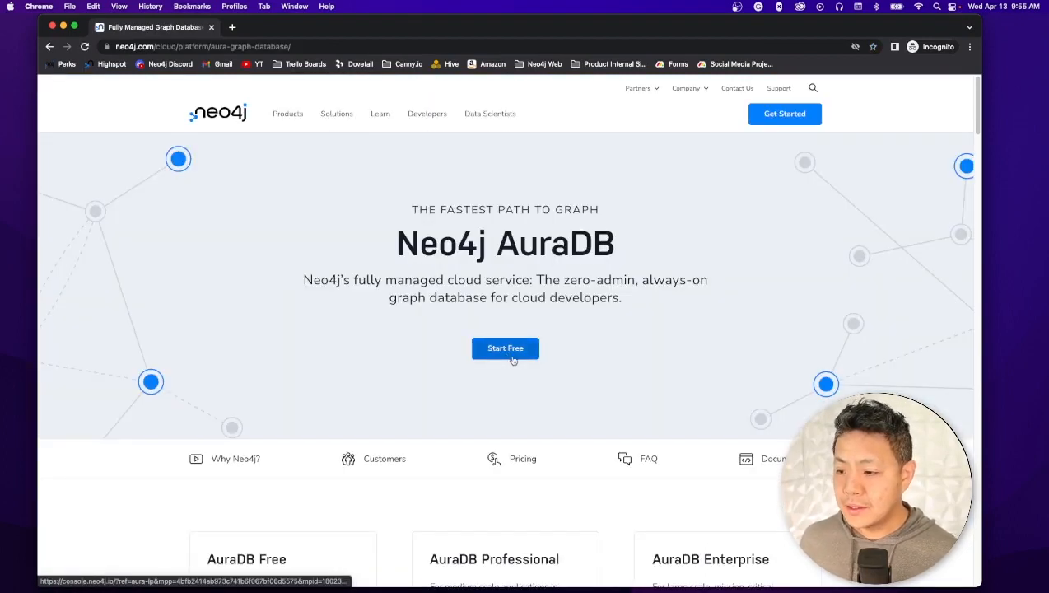
left_click(512, 359)
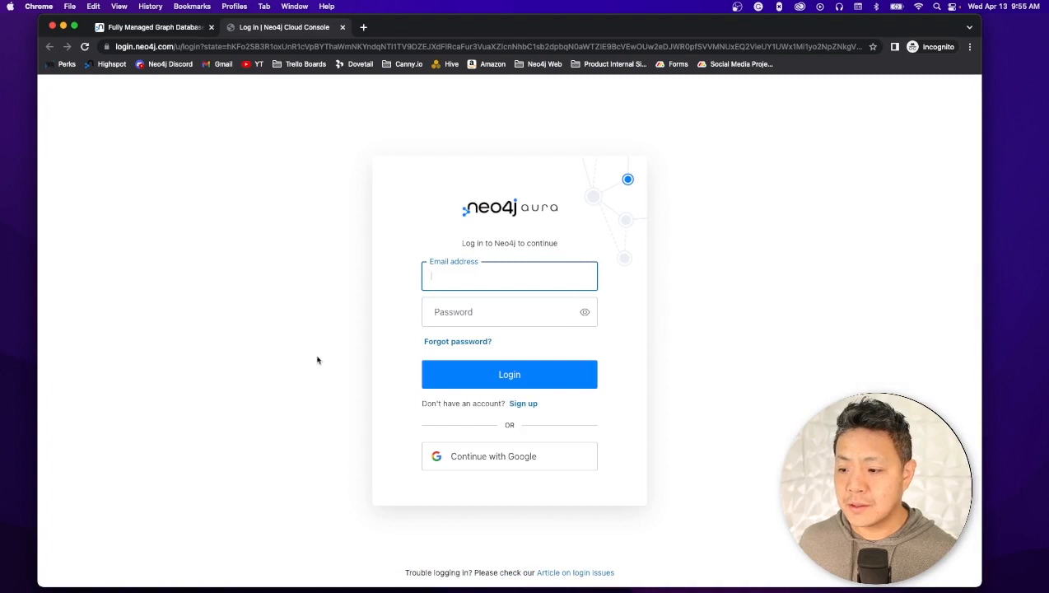
left_click(516, 466)
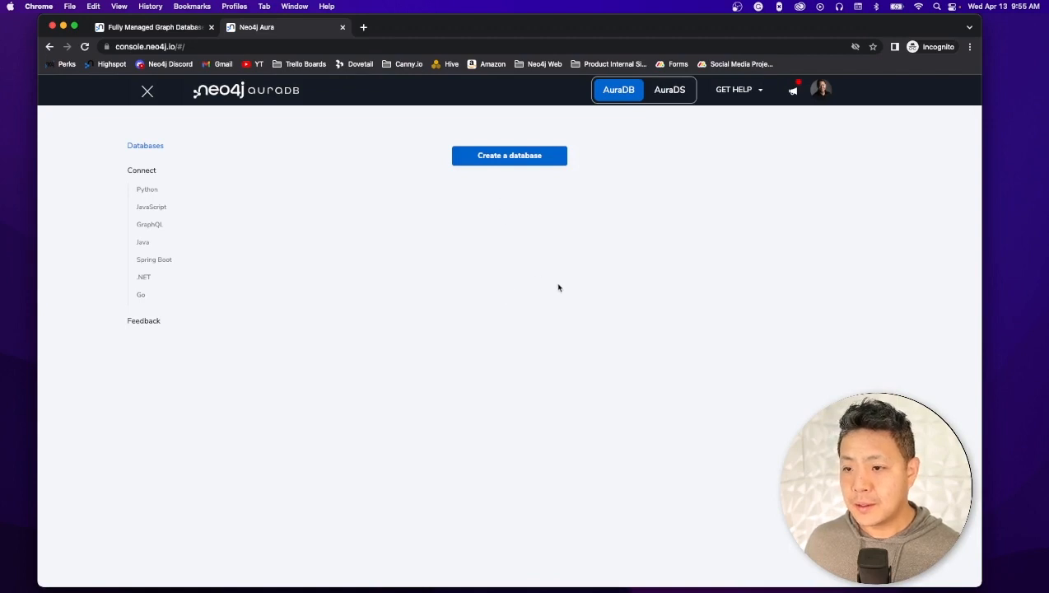
Create an AuraDB Free database named Netflix in the Iowa, USA (us-central1) region.
left_click(499, 157)
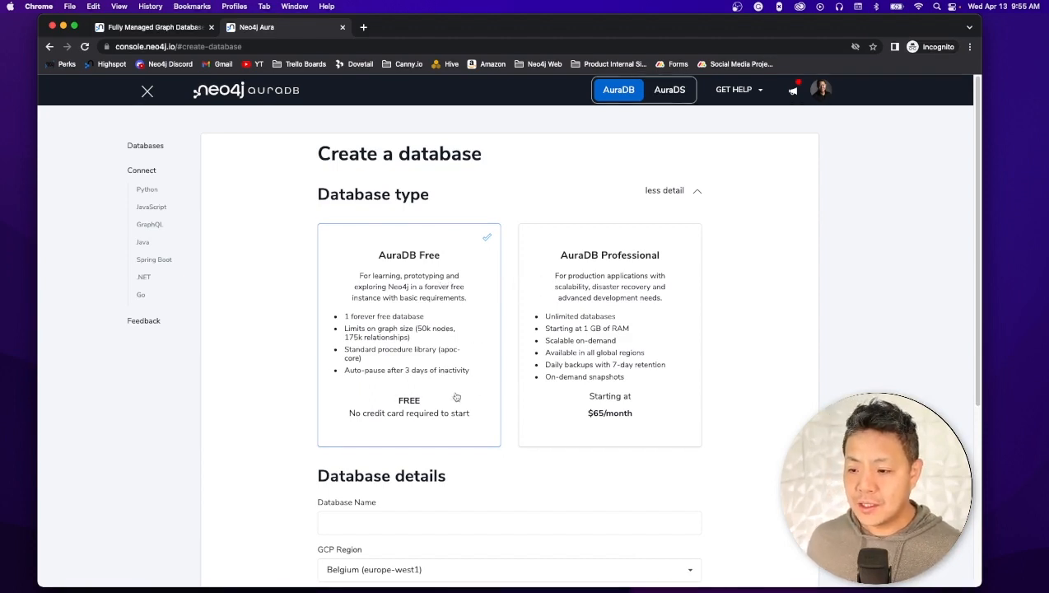
scroll(445, 370, "down", 3)
scroll(419, 334, "down", 3)
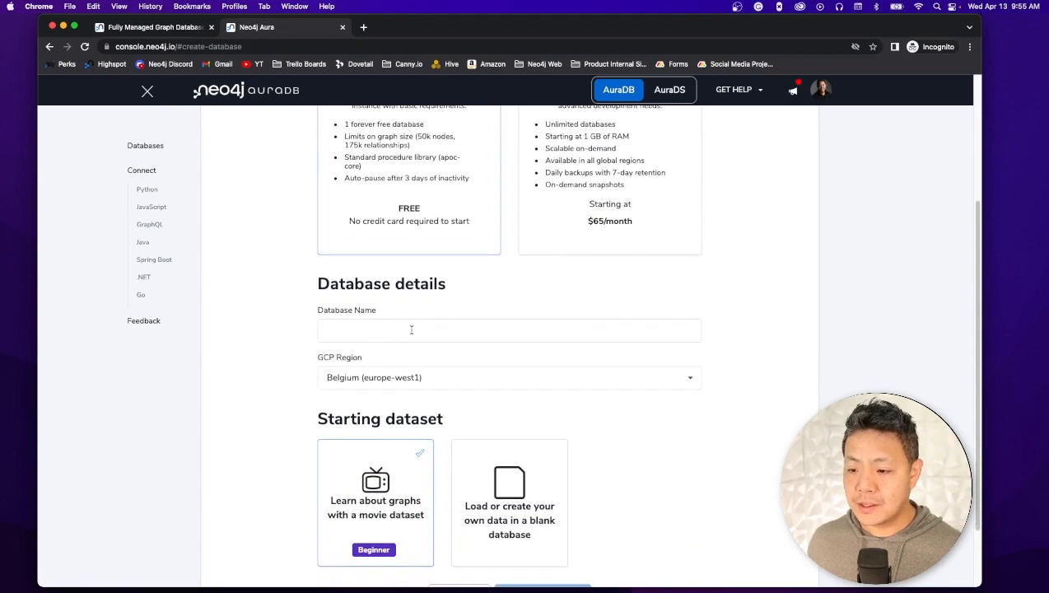
left_click(388, 332)
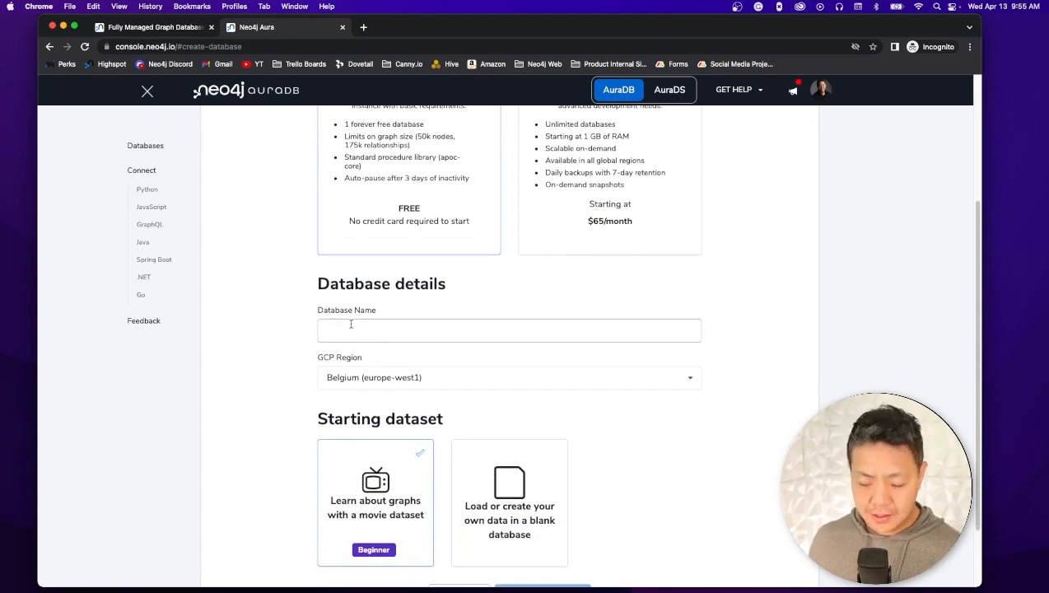
type("Netflix")
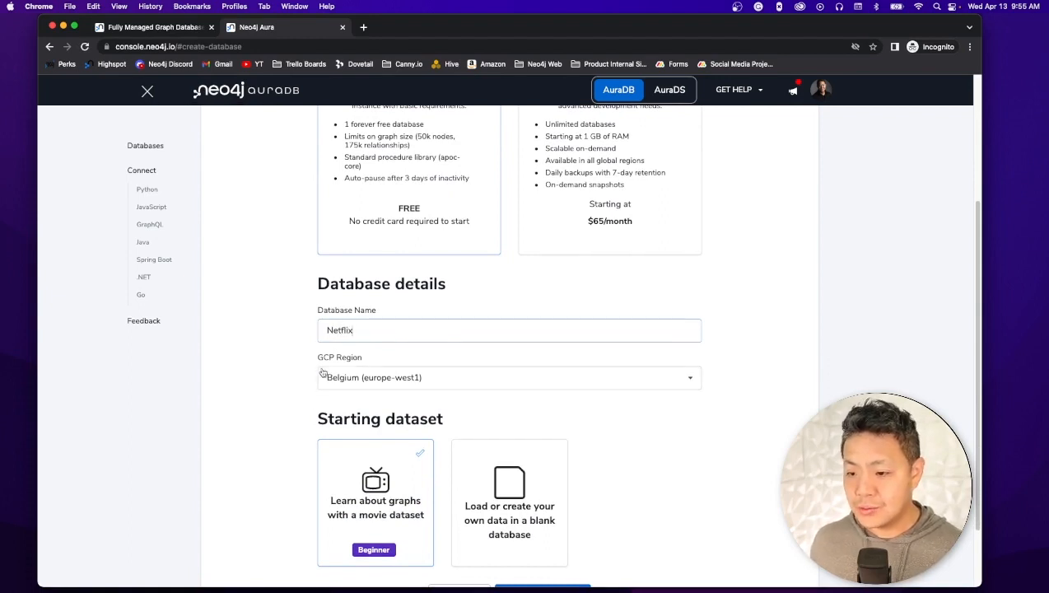
left_click(368, 377)
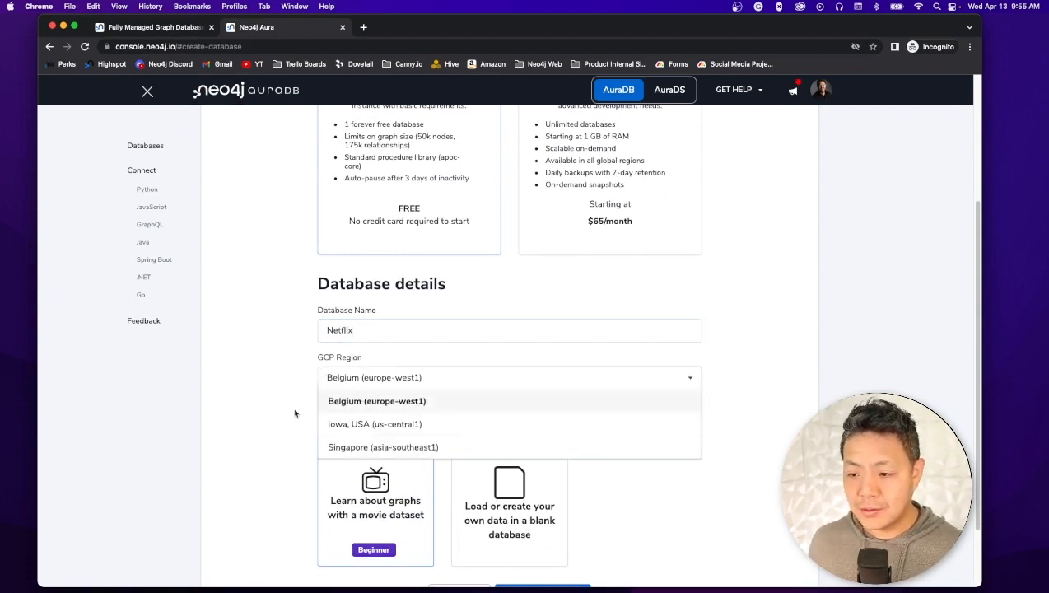
left_click(385, 425)
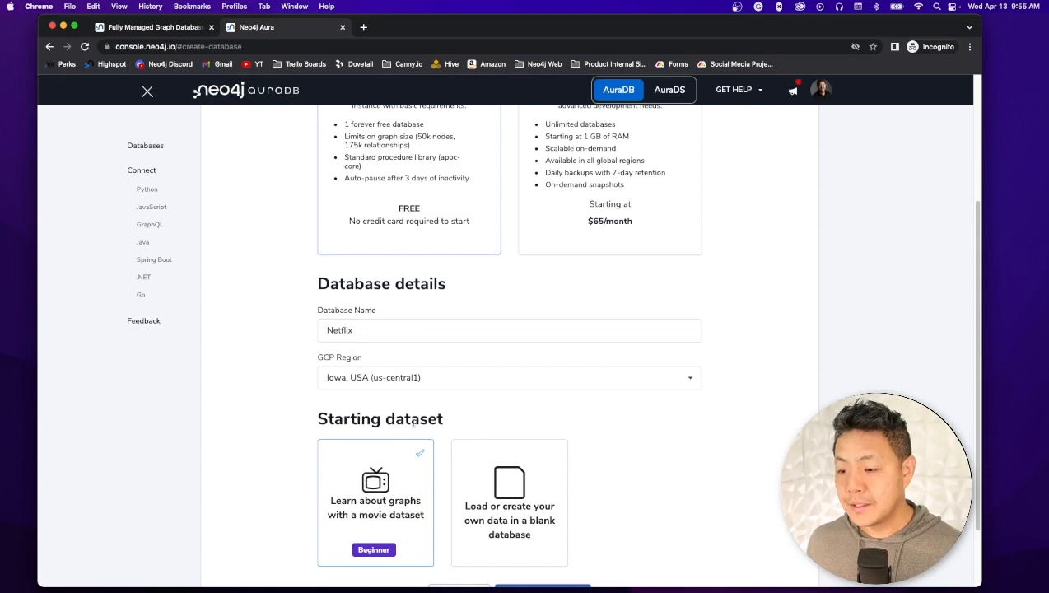
scroll(413, 422, "down", 2)
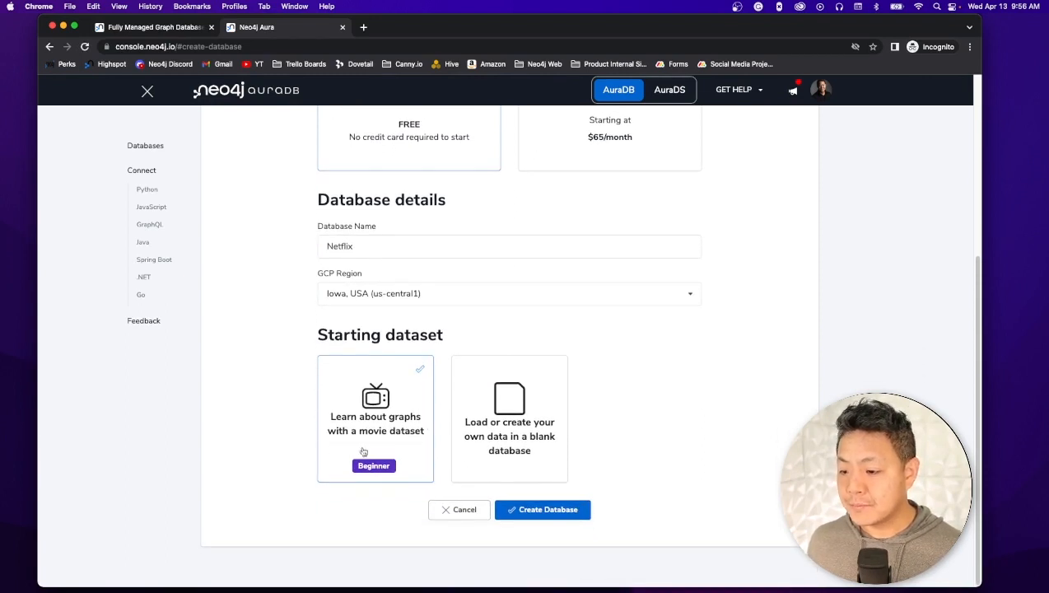
left_click(556, 517)
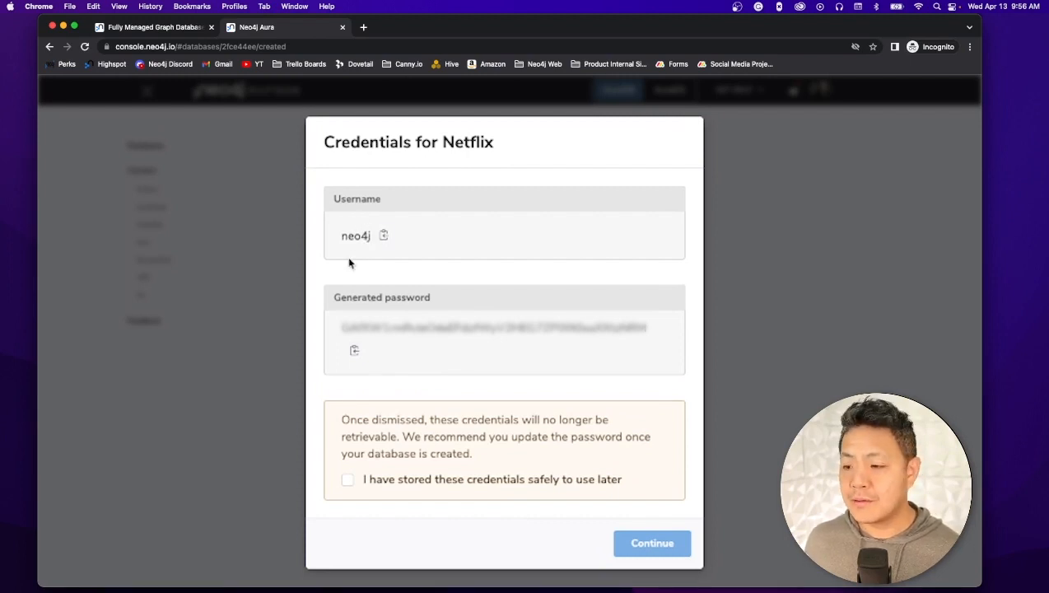
Copy the generated password for the Netflix database and acknowledge that the credentials have been stored safely.
left_click(356, 352)
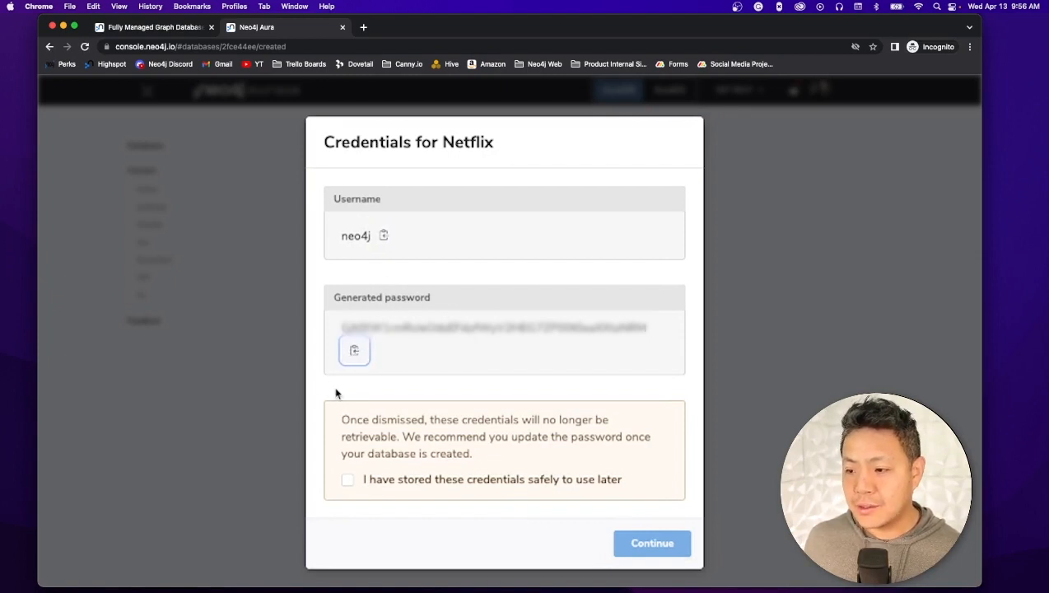
left_click(348, 484)
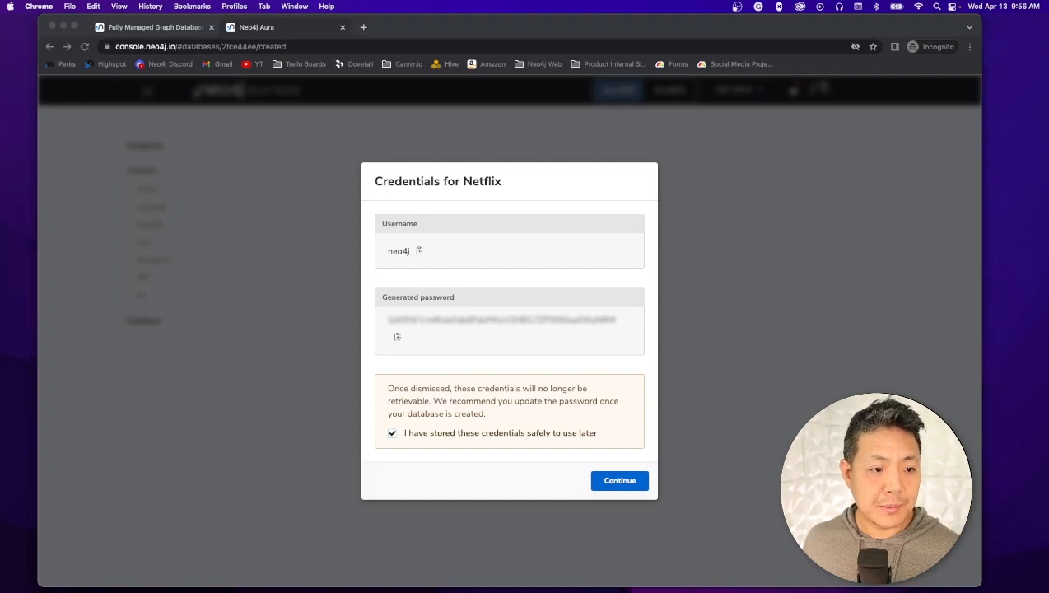
left_click(618, 484)
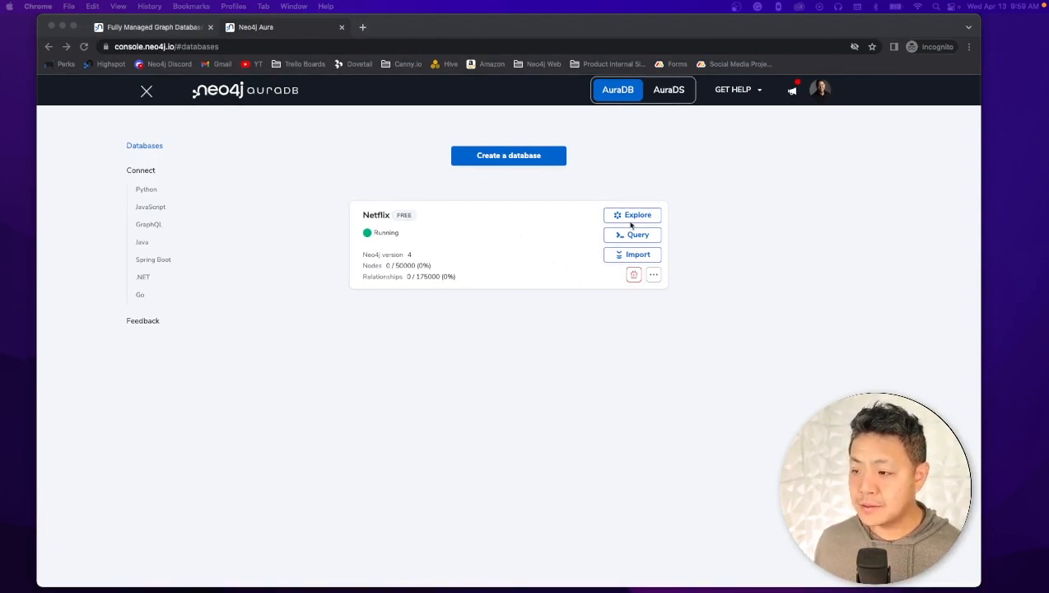
Open the Data Importer for the Netflix database, skipping its introduction, and load the file netflix_titles.csv.
left_click(578, 272)
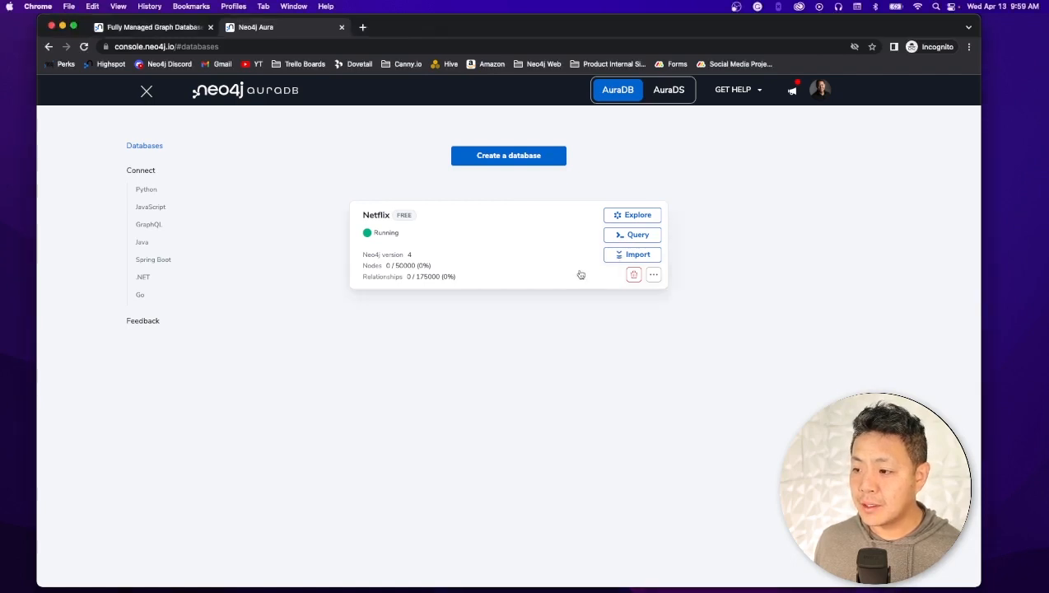
left_click(620, 258)
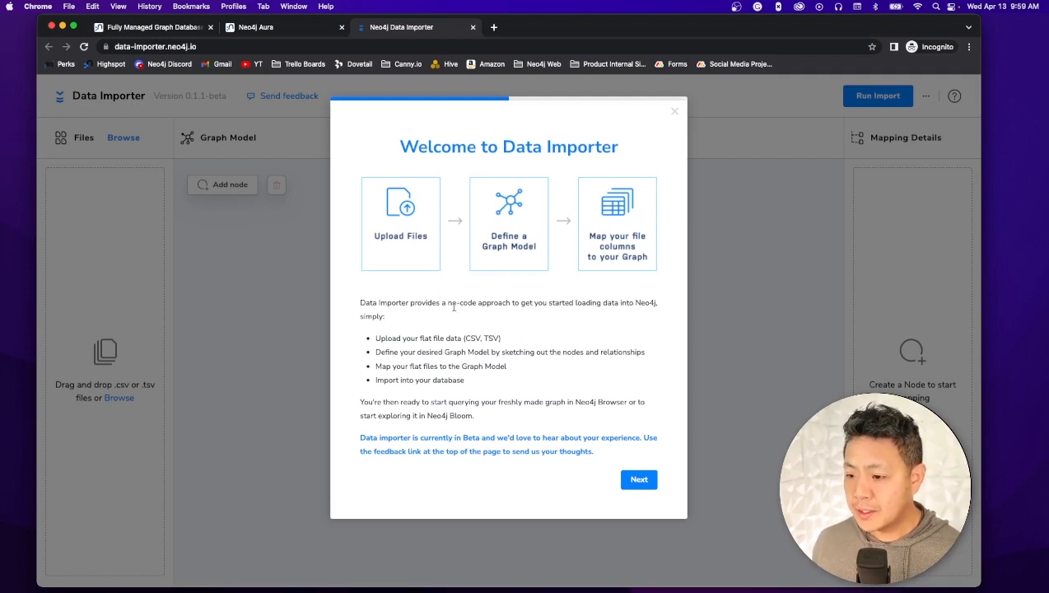
left_click(637, 481)
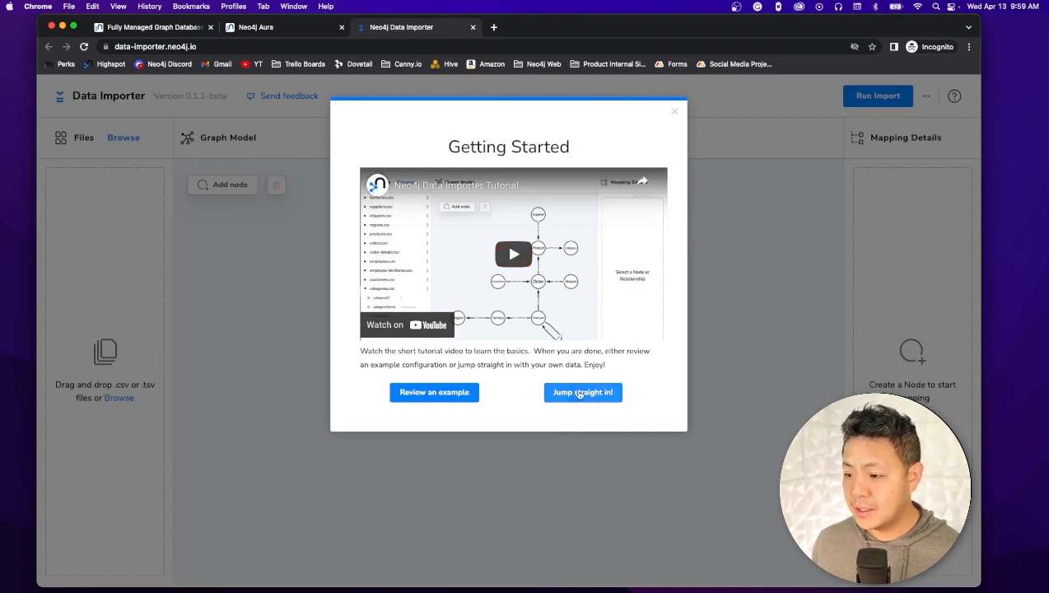
left_click(674, 111)
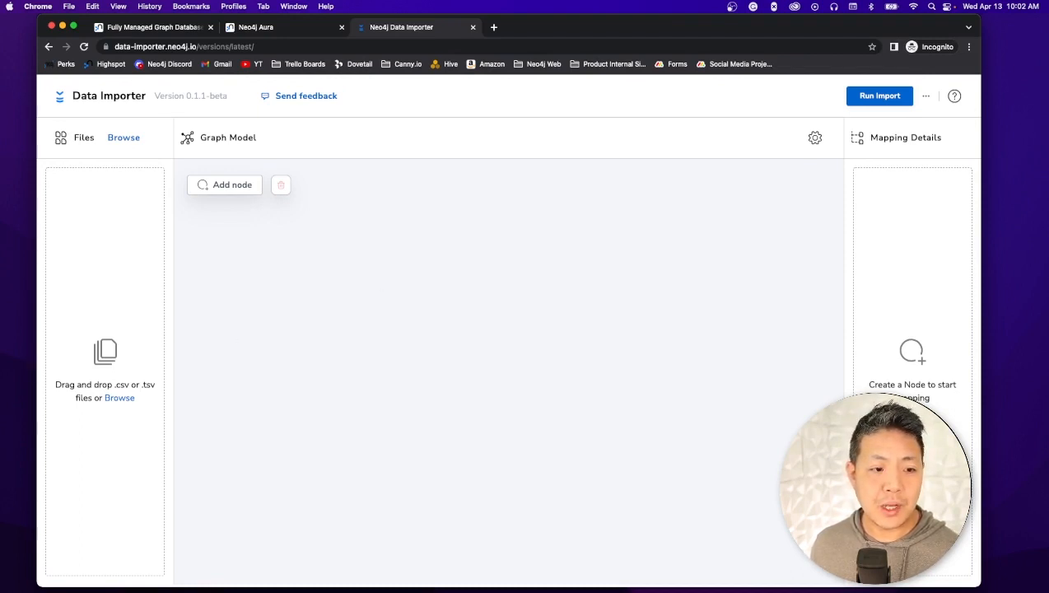
left_click_drag(10, 252, 105, 278)
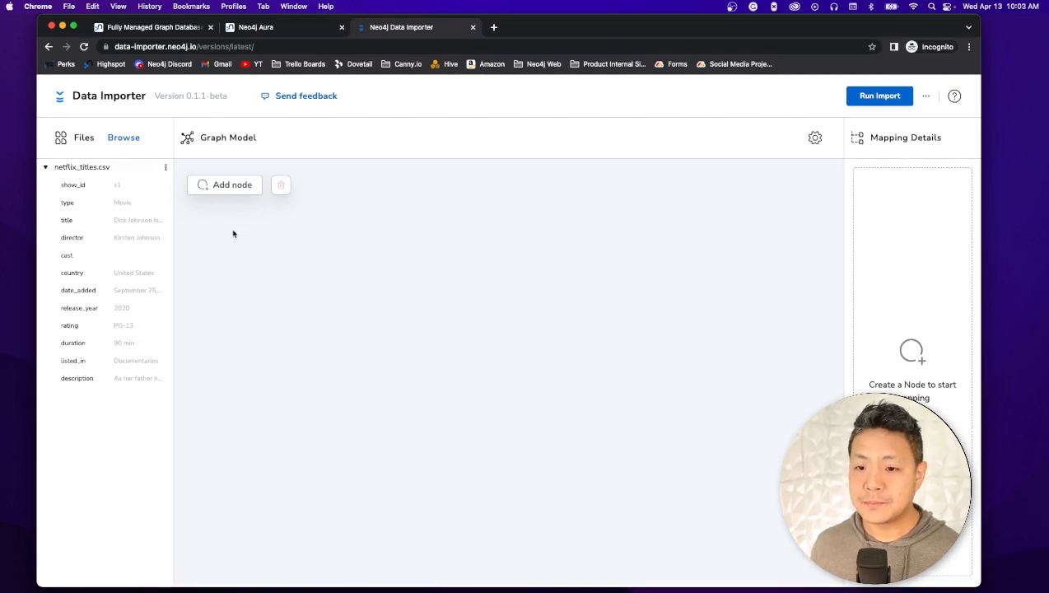
Add a node to the graph model, place it left of the canvas centre and label it Titles.
left_click(224, 192)
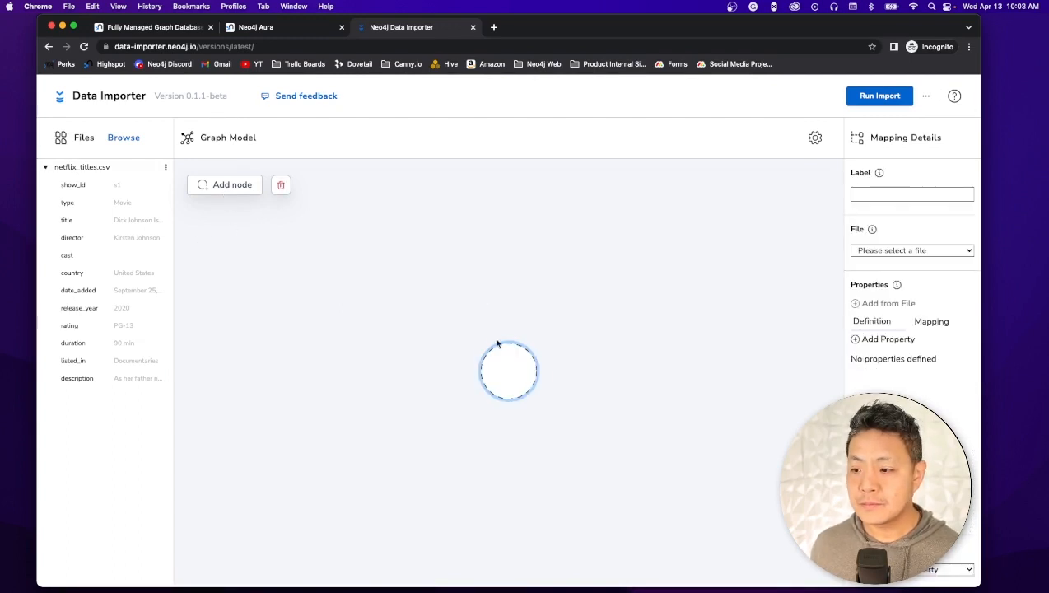
left_click_drag(513, 375, 443, 355)
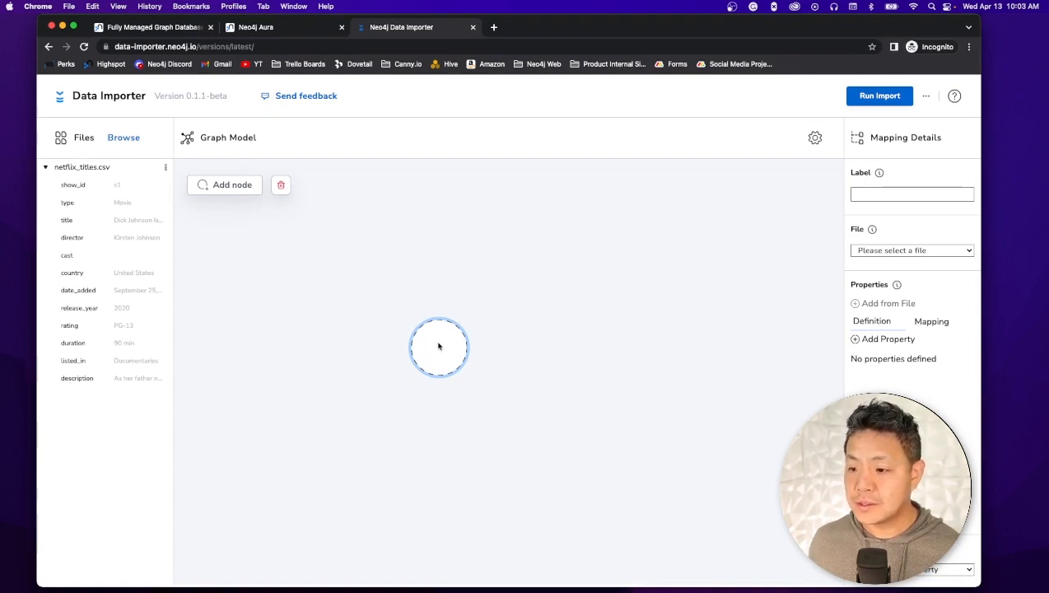
left_click(438, 346)
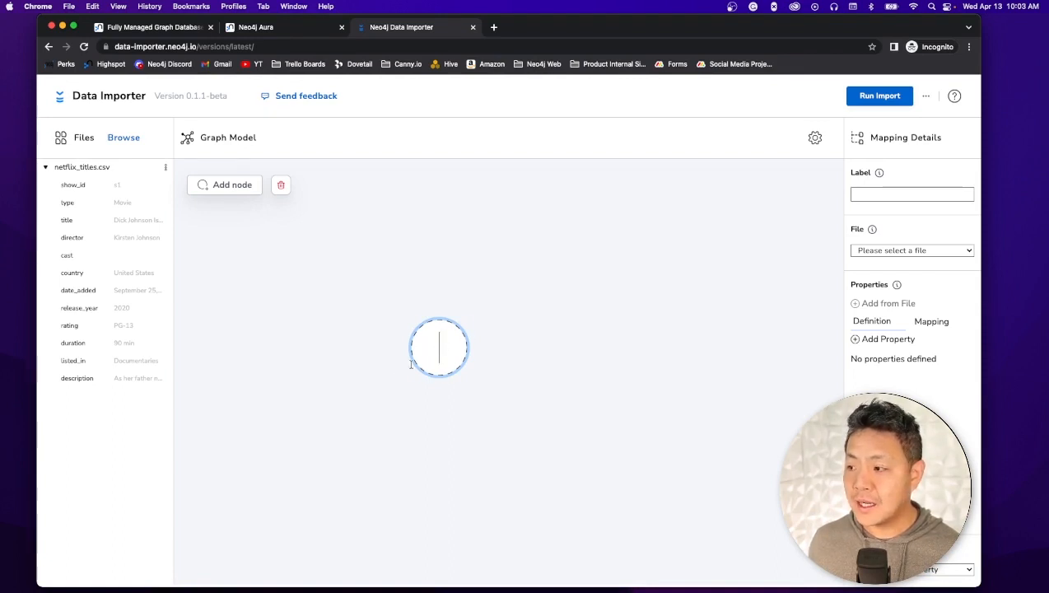
left_click(910, 191)
type("T")
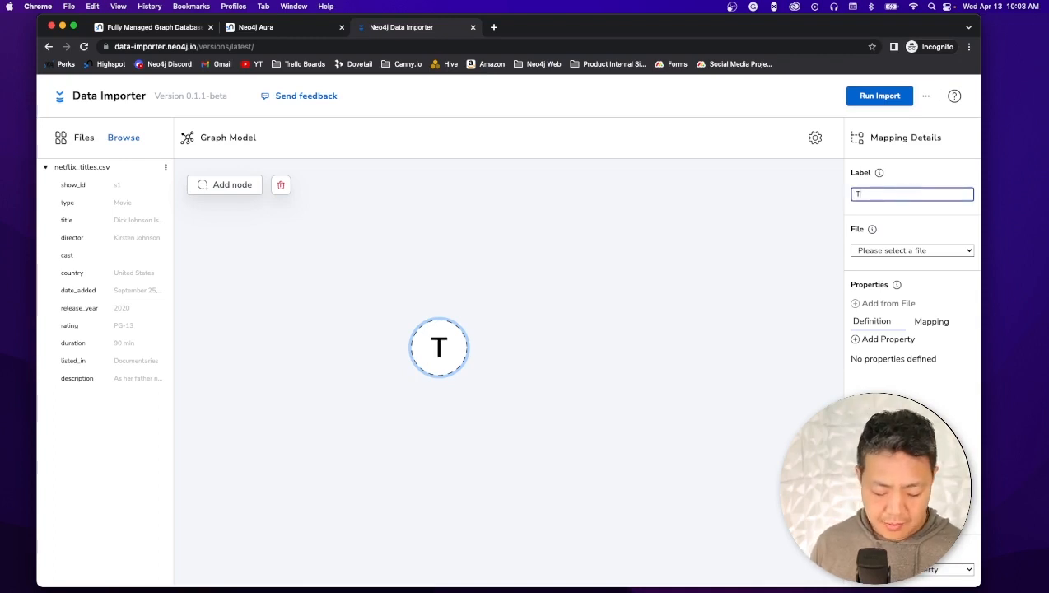
type("itles")
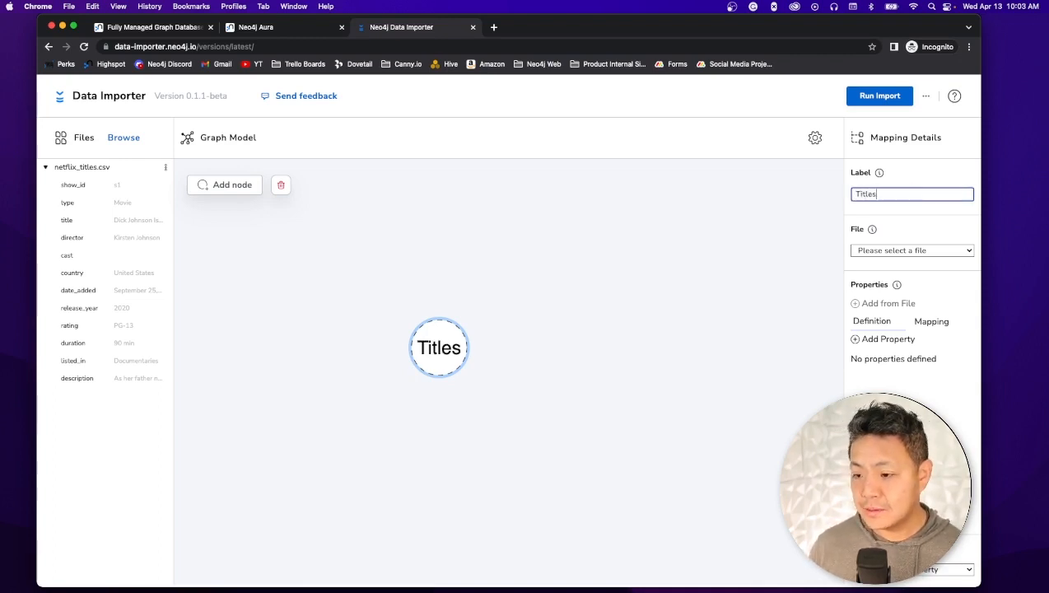
Map the Titles node to netflix_titles.csv, using the title column as its property and ID.
left_click(887, 252)
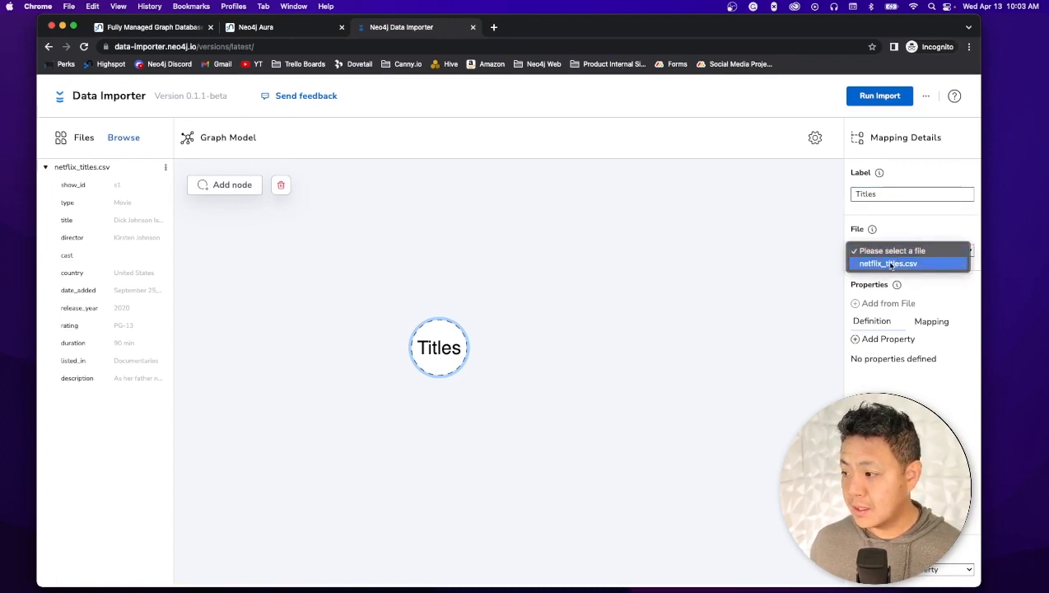
left_click(889, 264)
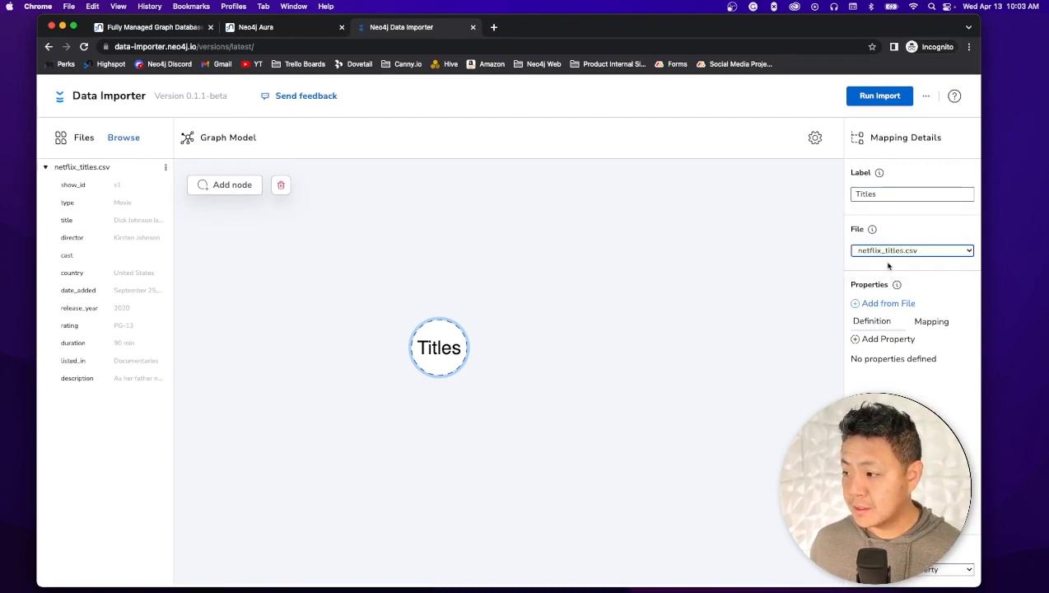
left_click(869, 305)
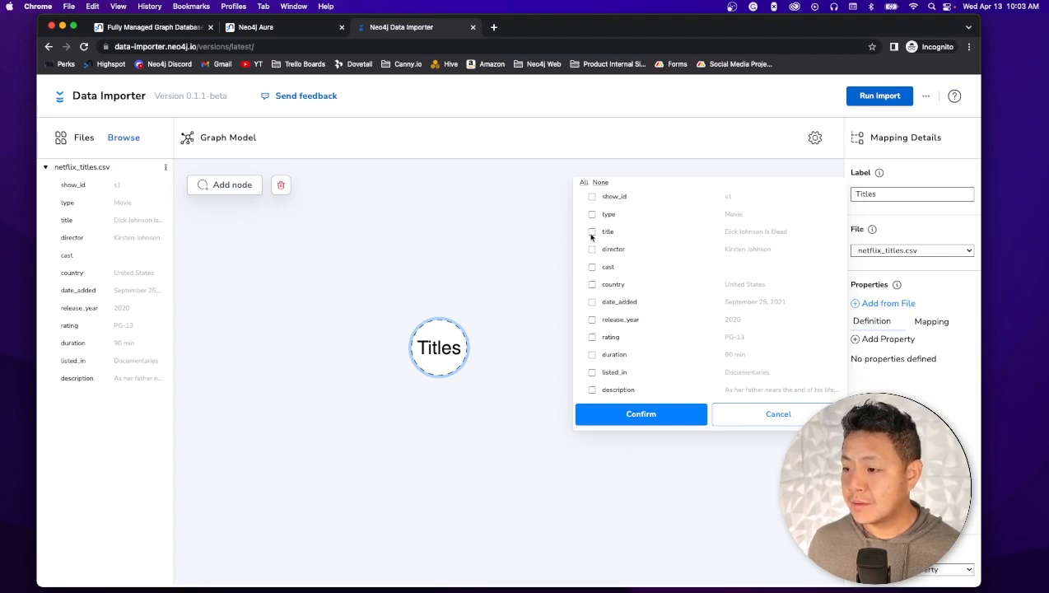
left_click(631, 413)
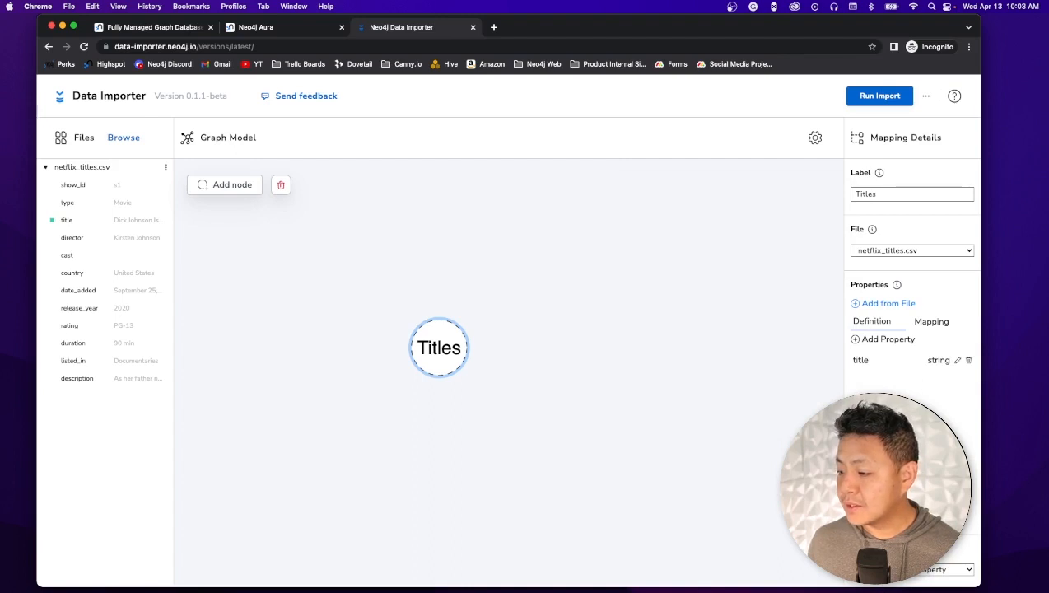
left_click(907, 569)
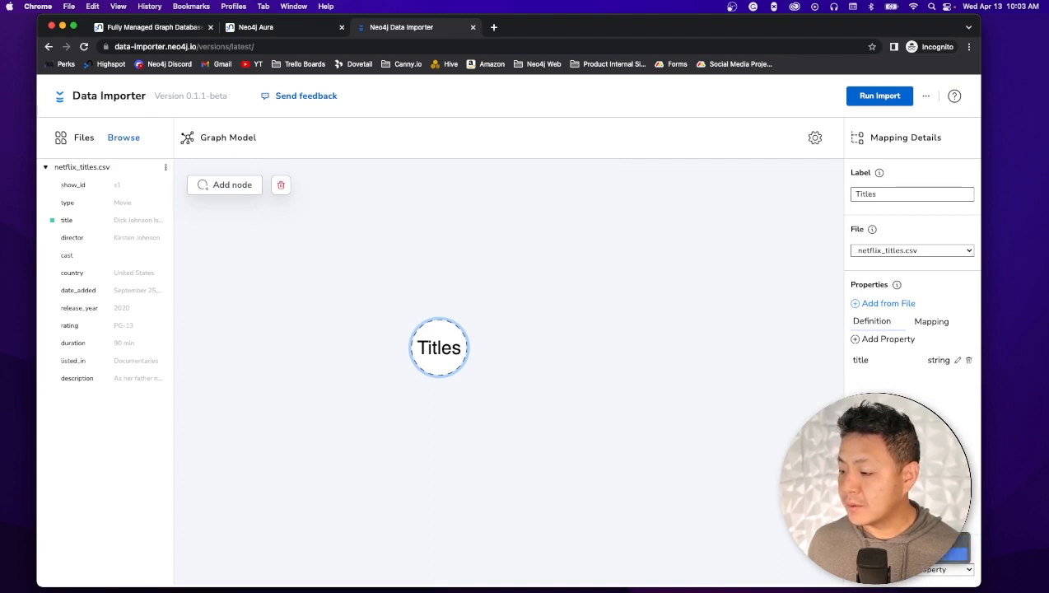
left_click(951, 544)
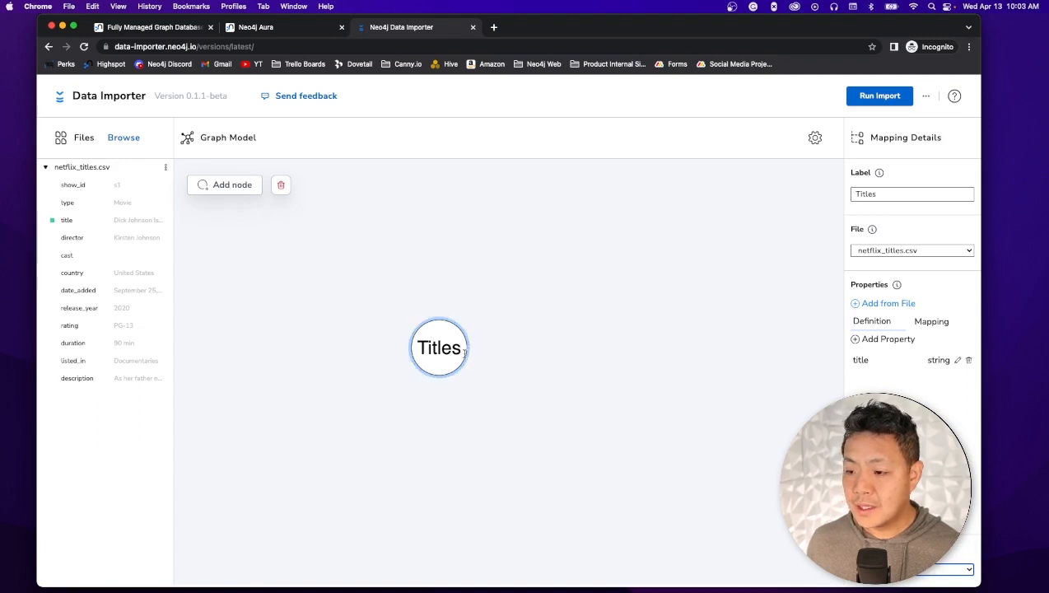
Draw a relationship from the Titles node to a new node on its right and label that node Directors.
left_click_drag(470, 349, 633, 352)
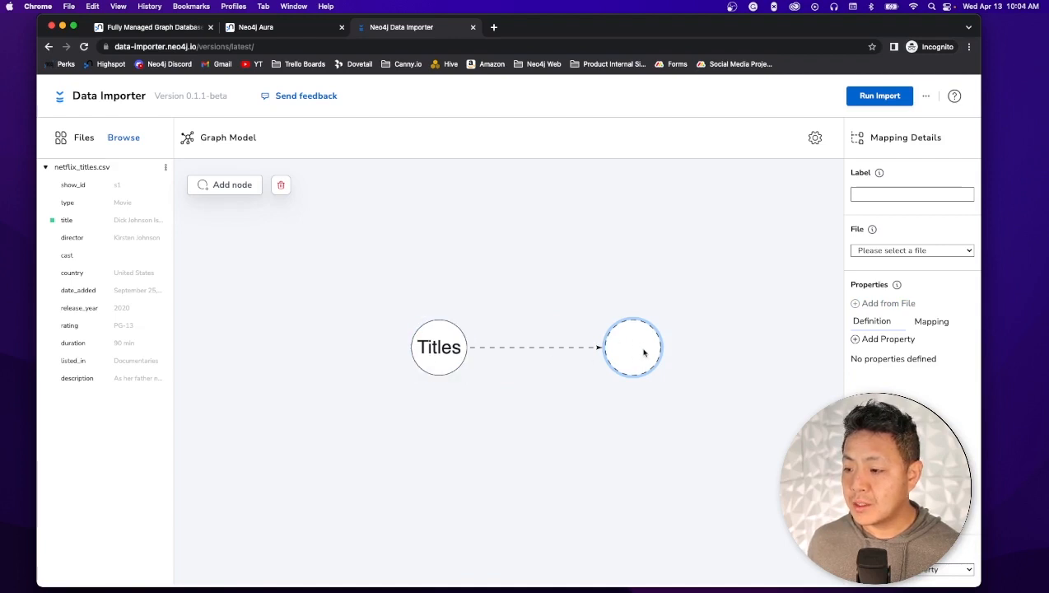
left_click(870, 194)
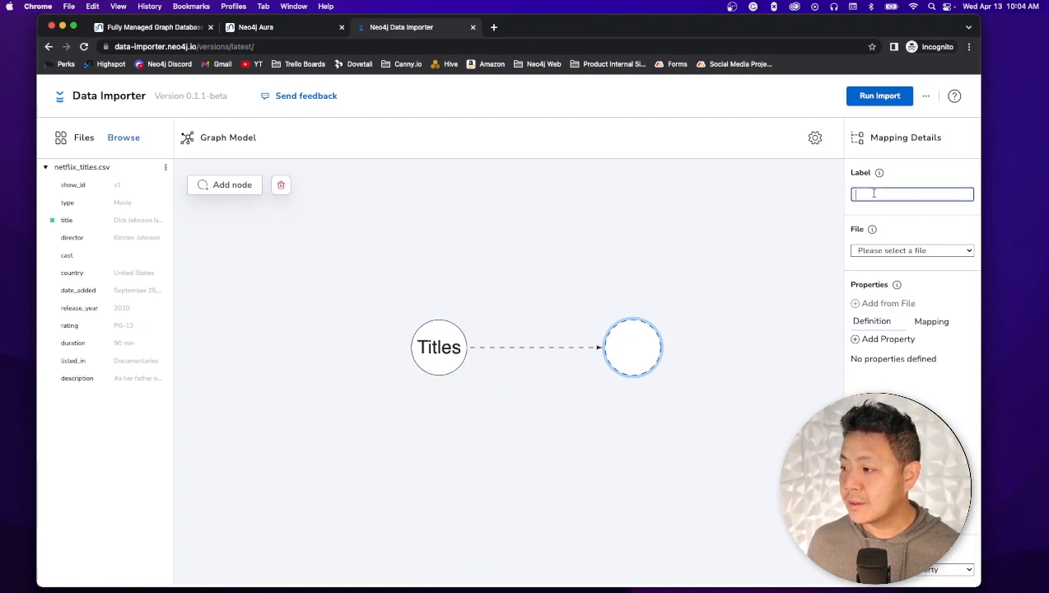
type("Di")
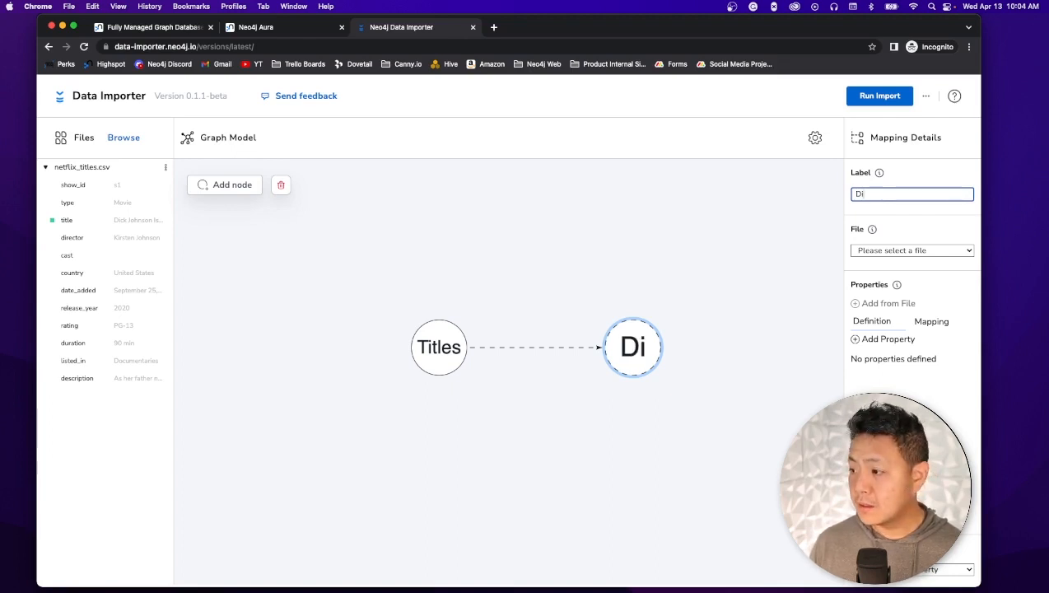
type("rectors")
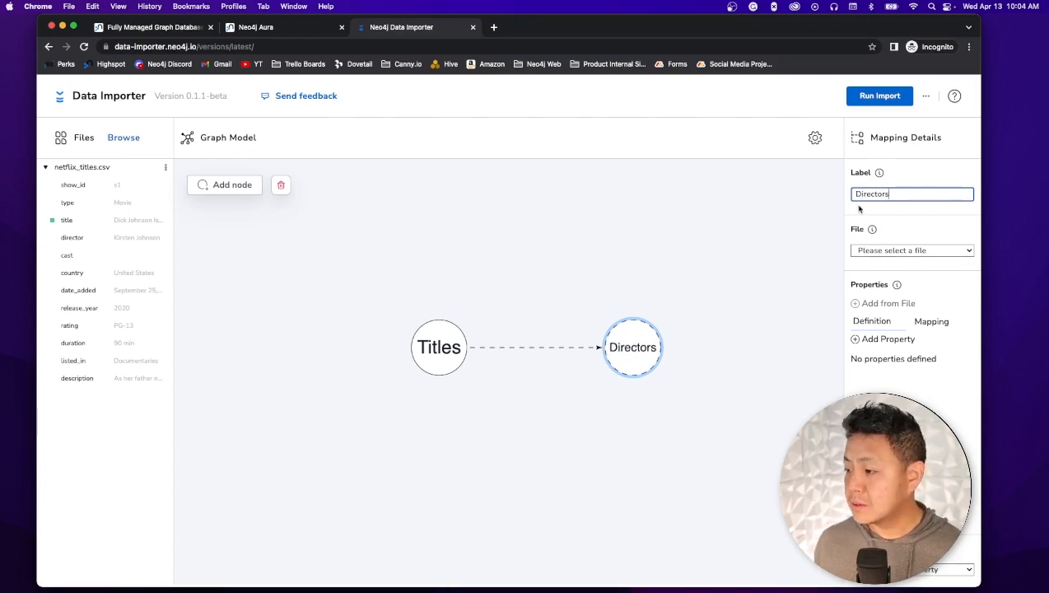
Map the Directors node to netflix_titles.csv, using the director column as its property and ID.
left_click(888, 249)
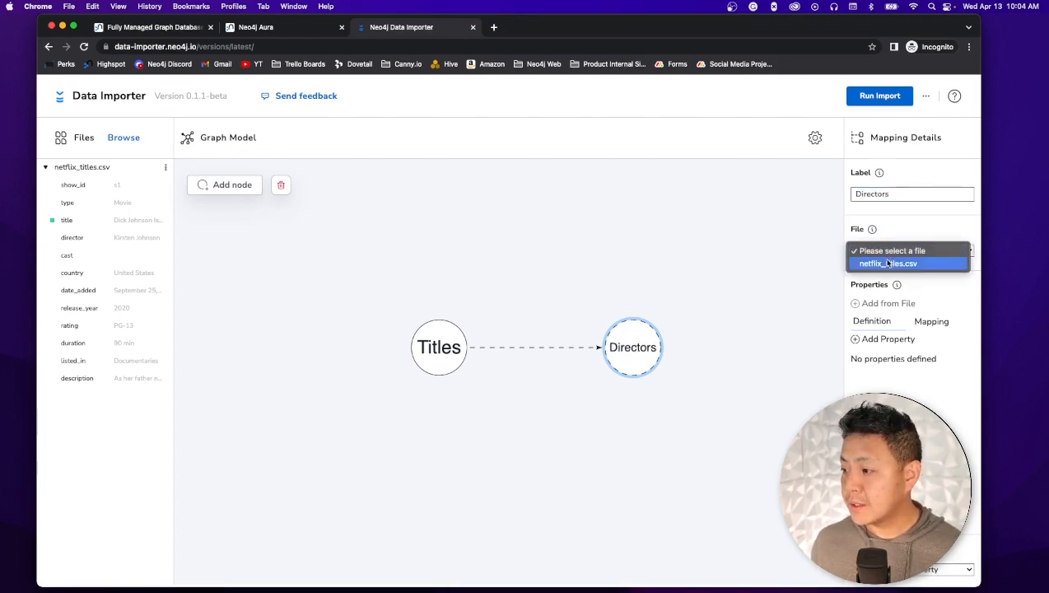
left_click(882, 262)
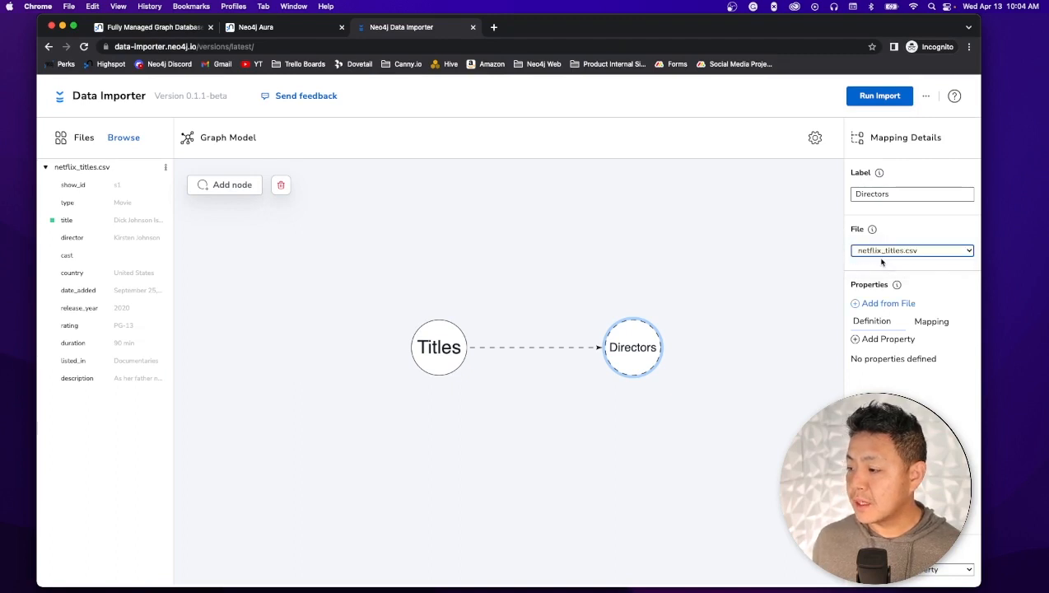
left_click(874, 303)
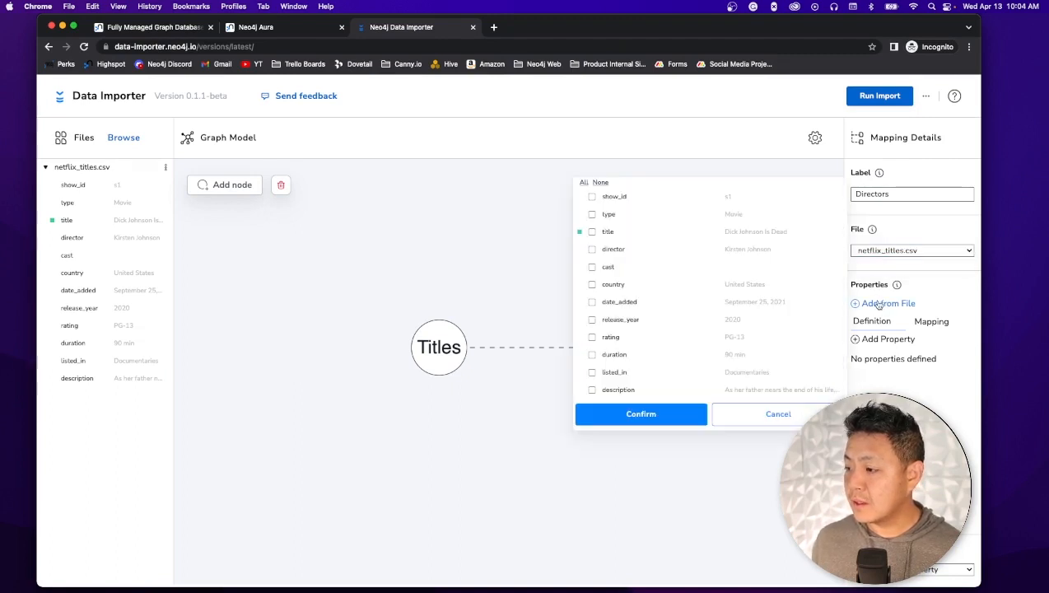
left_click(592, 248)
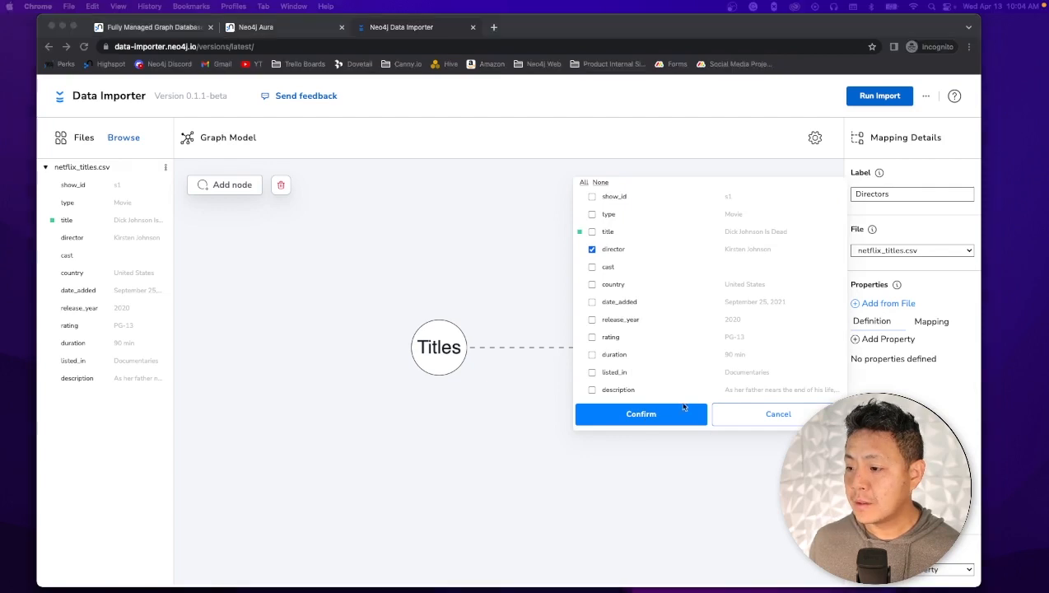
left_click(640, 414)
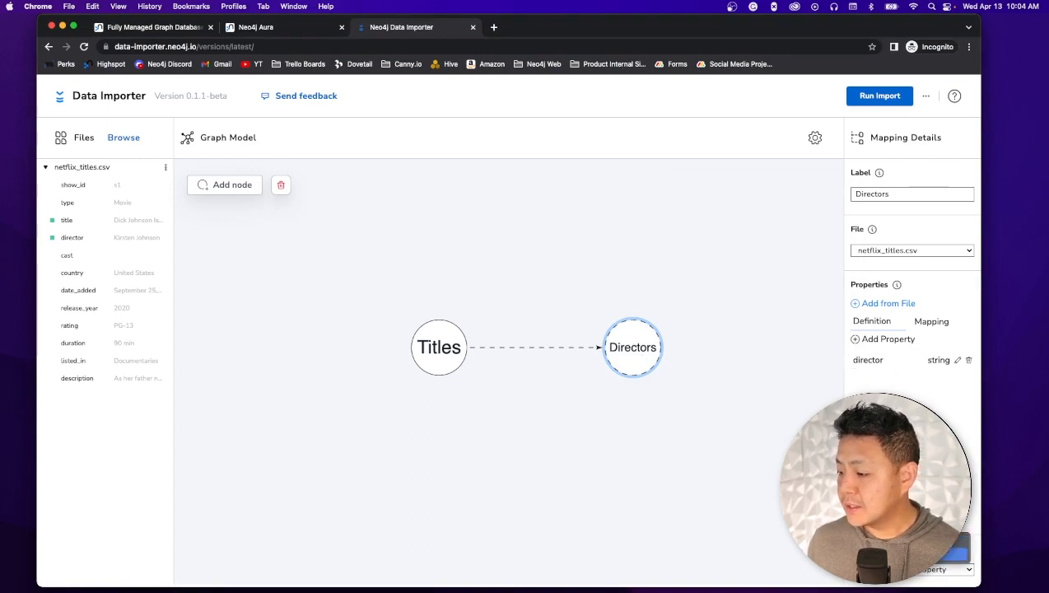
left_click(947, 552)
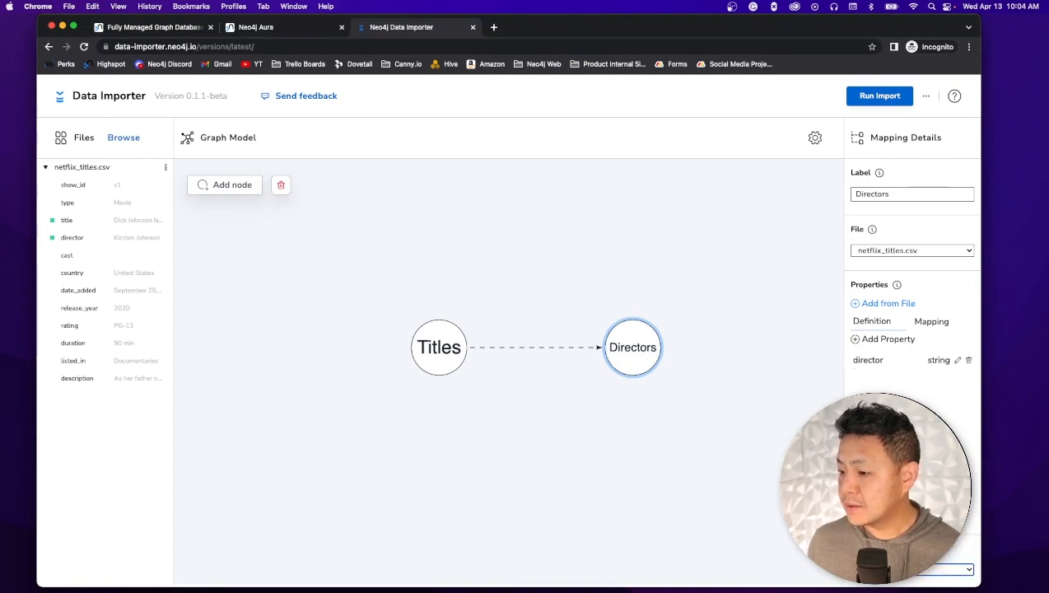
Reverse the relationship between Titles and Directors so it points to Titles, and set its type to DIRECTED.
left_click(553, 347)
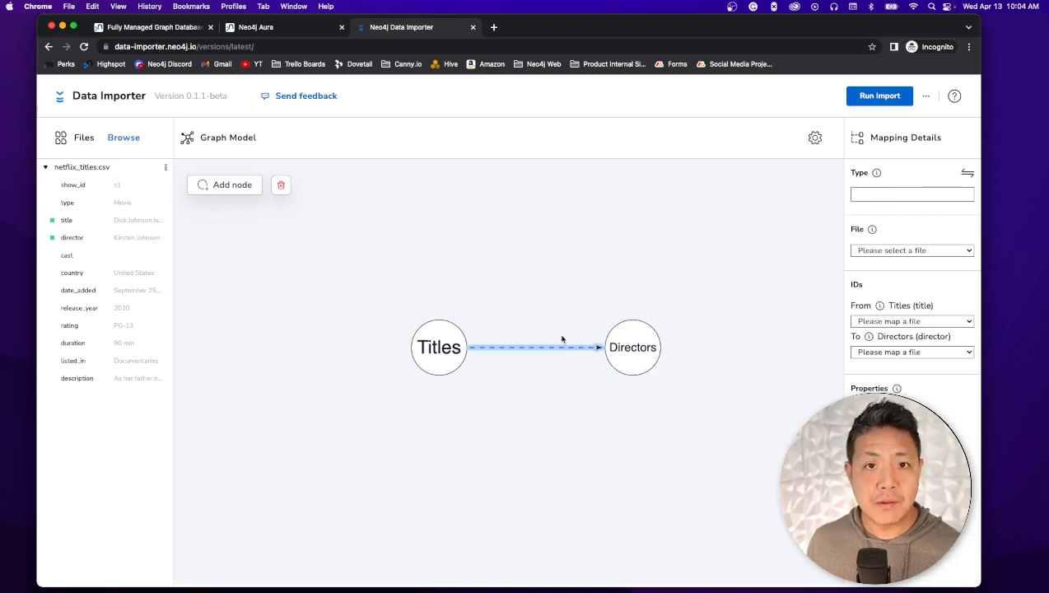
left_click(967, 173)
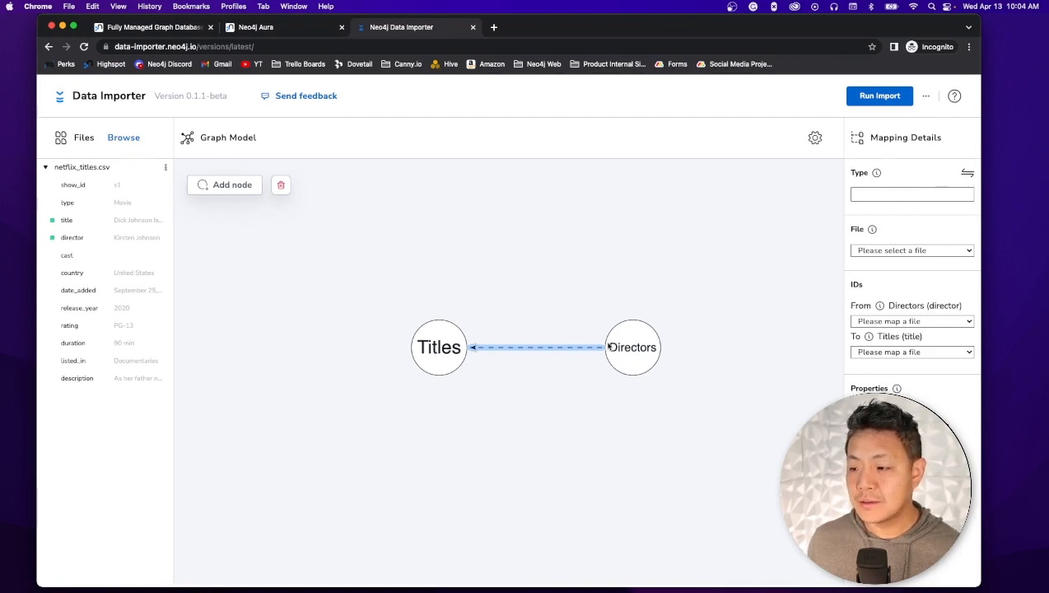
left_click(873, 196)
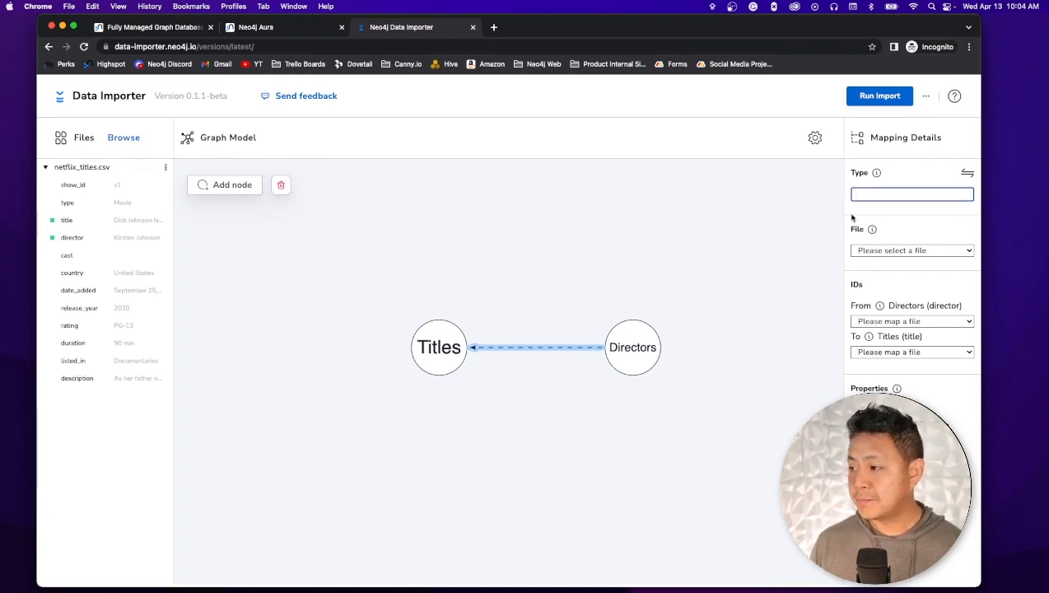
type("DIRECTED")
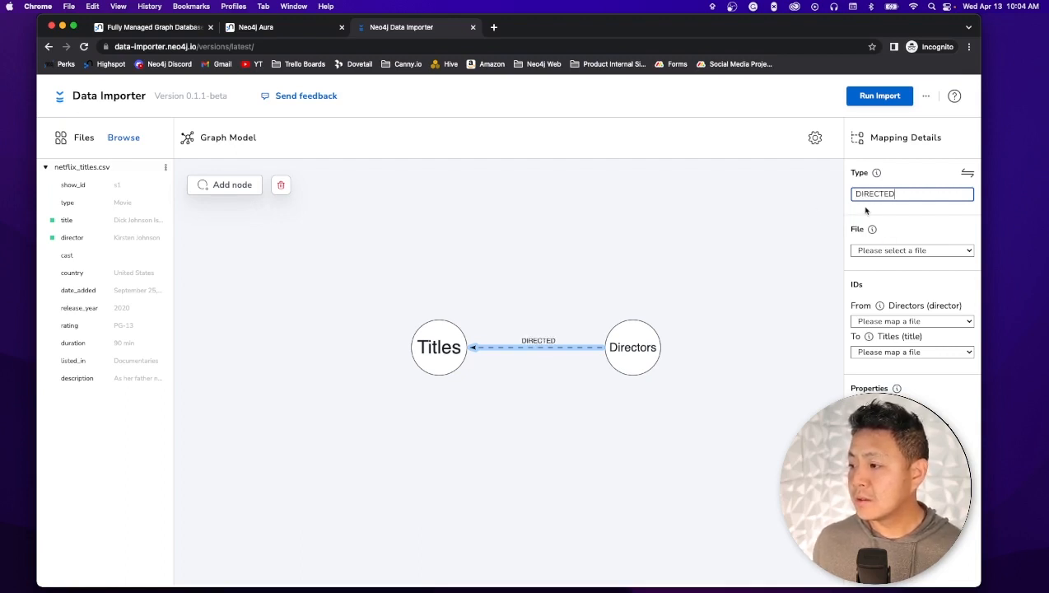
Map the DIRECTED relationship to netflix_titles.csv, with director as the From ID and title as the To ID.
left_click(897, 253)
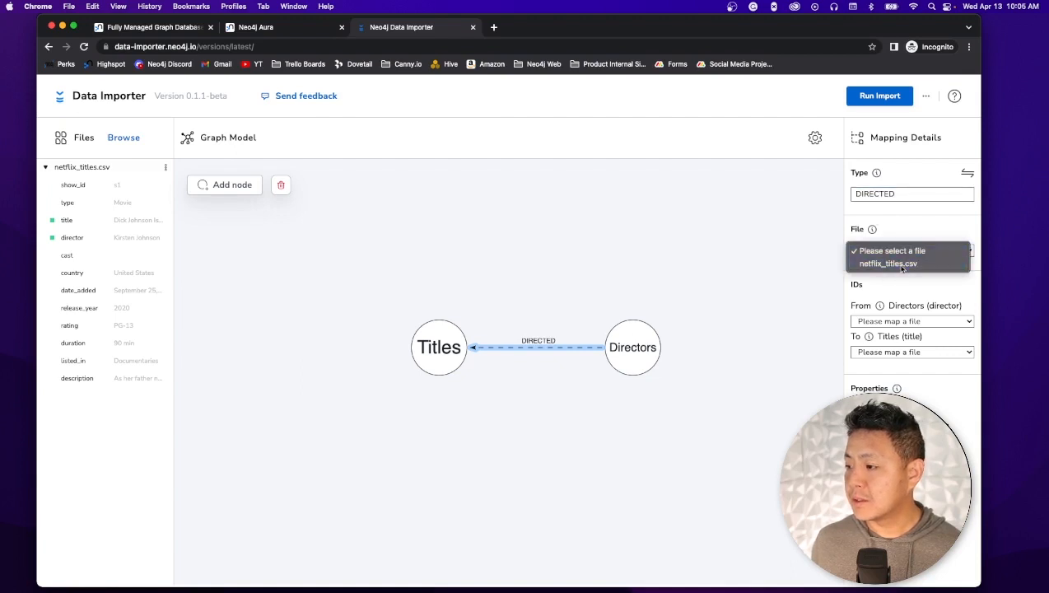
left_click(896, 264)
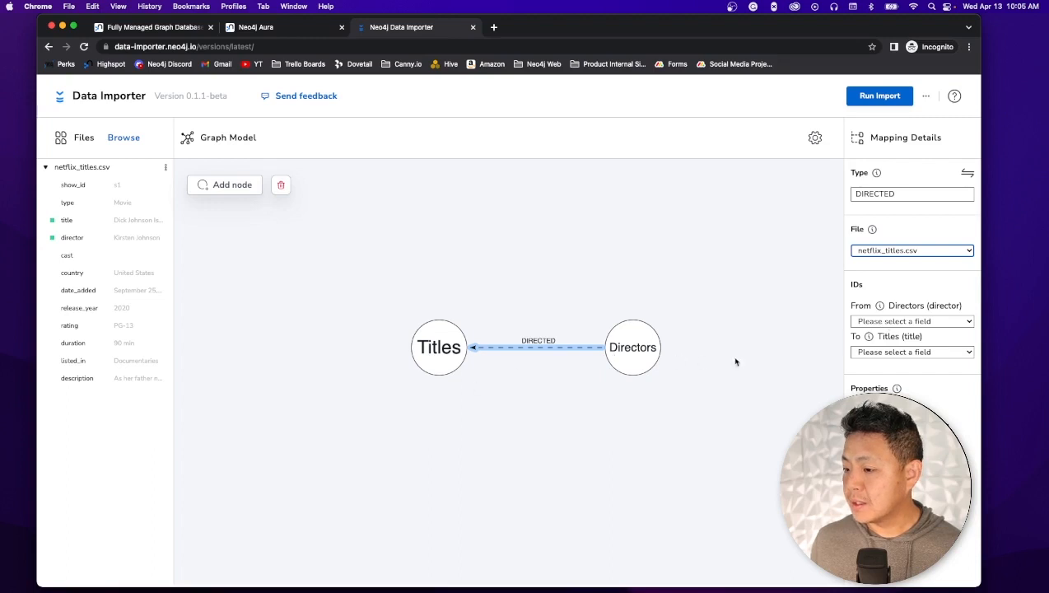
left_click(907, 322)
left_click(885, 383)
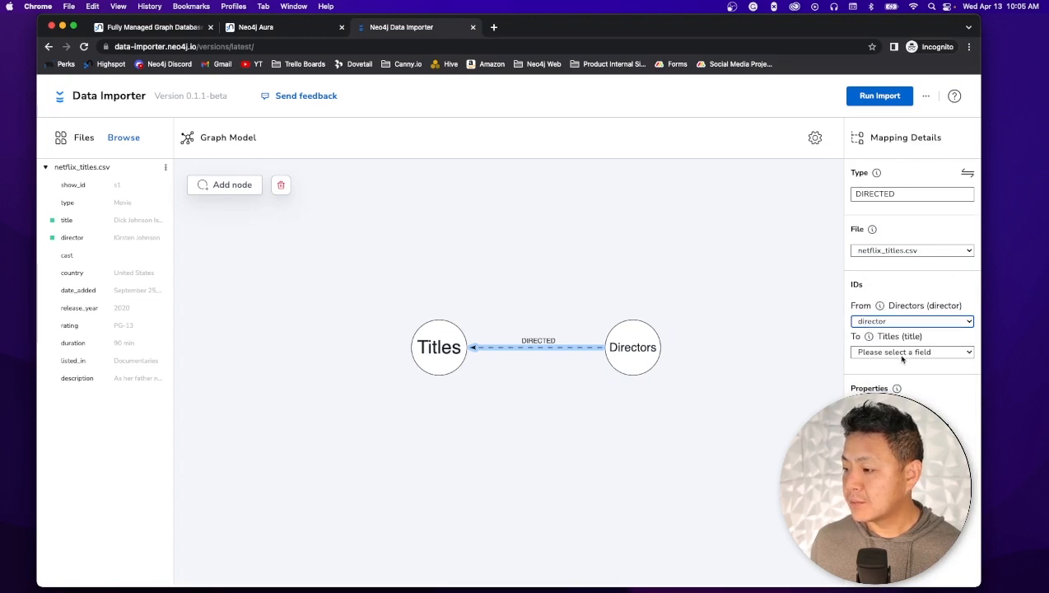
left_click(901, 352)
left_click(902, 389)
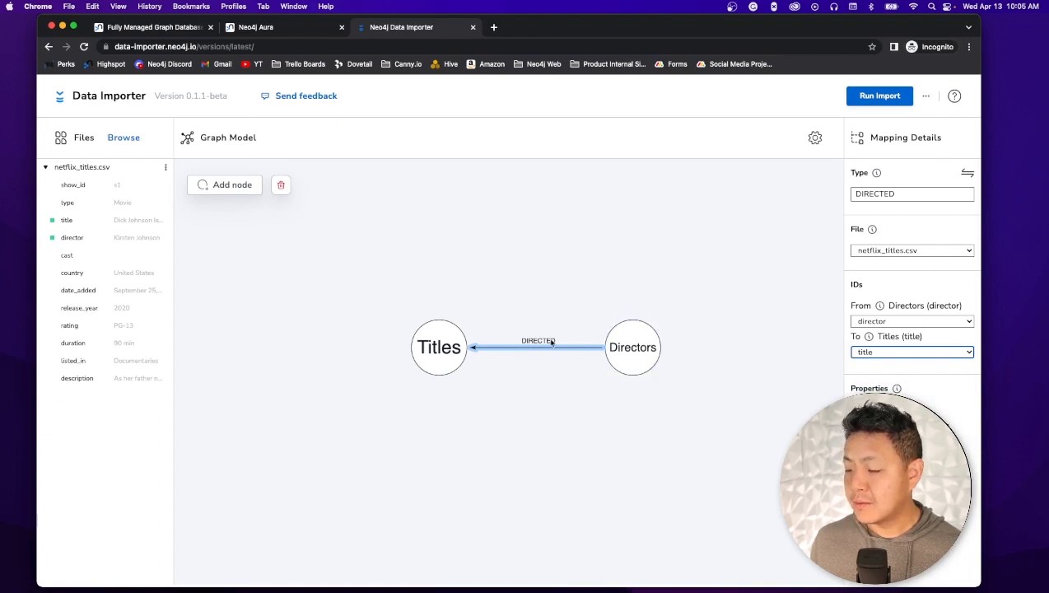
left_click(506, 418)
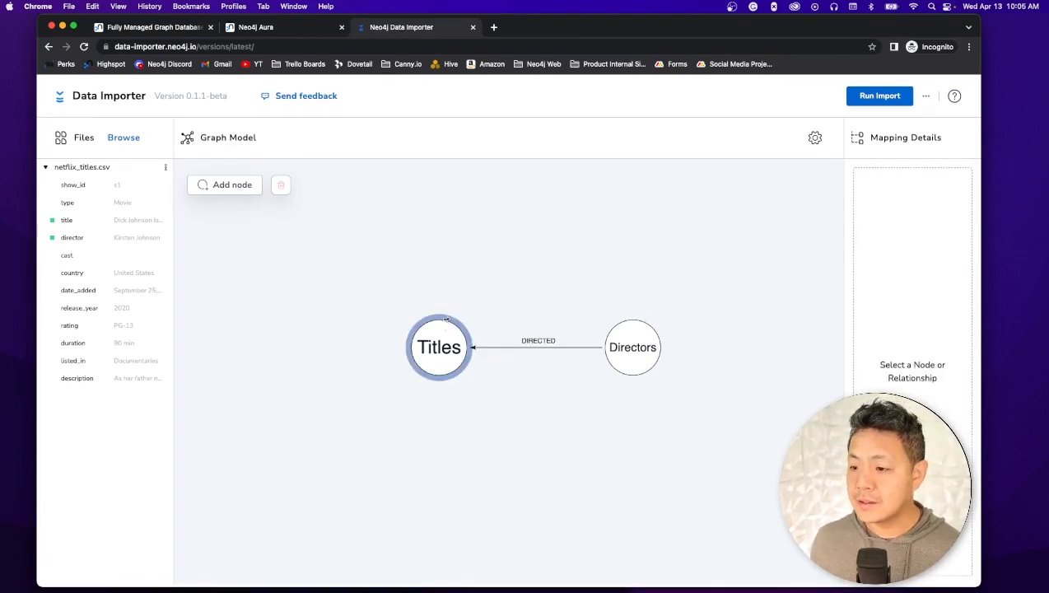
Draw a relationship from Titles to a new node above right, label the node Country and assign it netflix_titles.csv.
left_click_drag(446, 319, 541, 218)
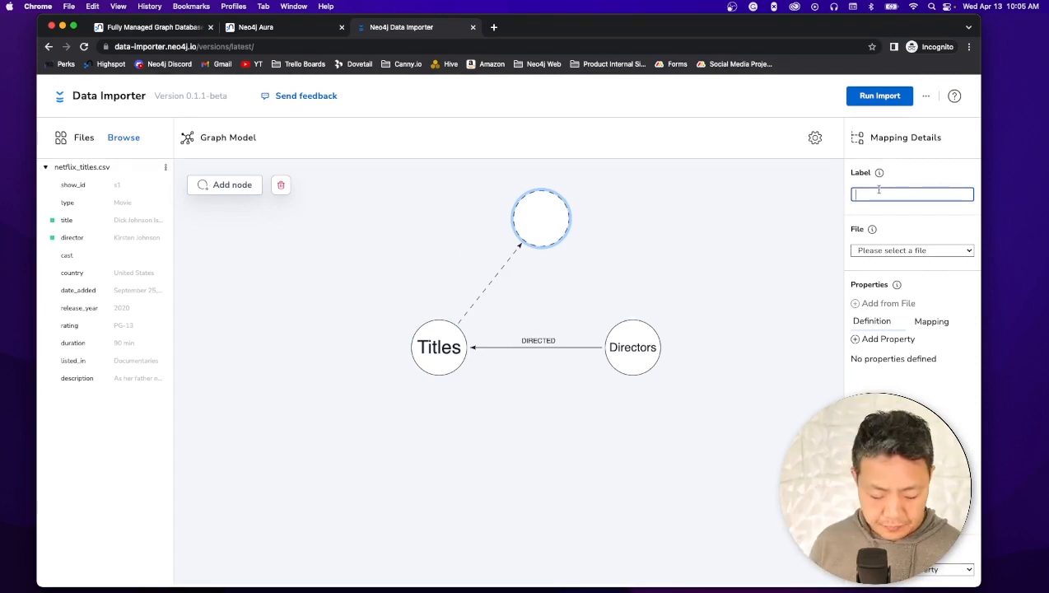
type("Country")
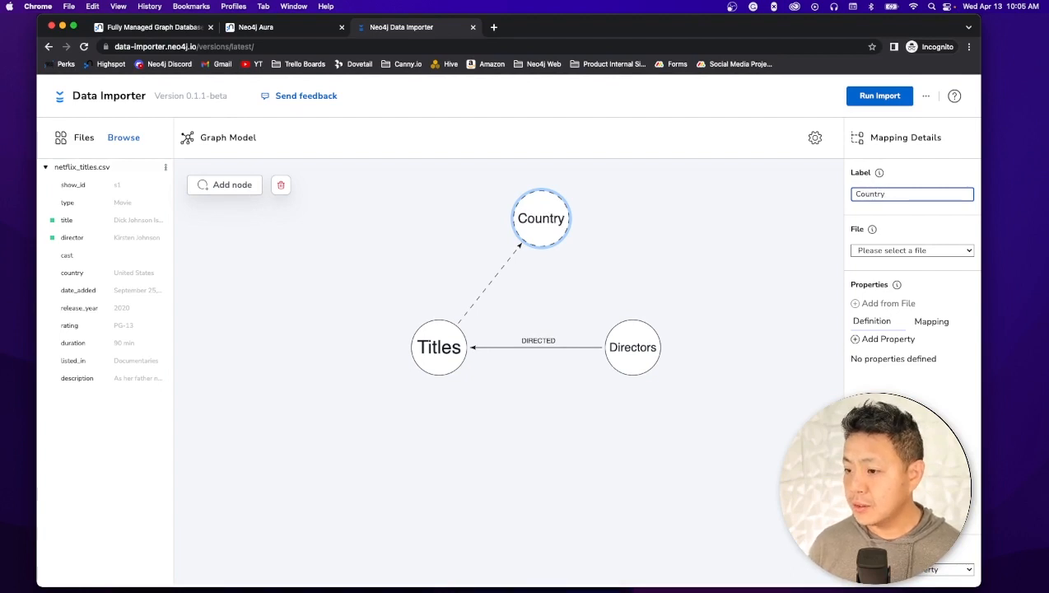
left_click(902, 251)
left_click(903, 263)
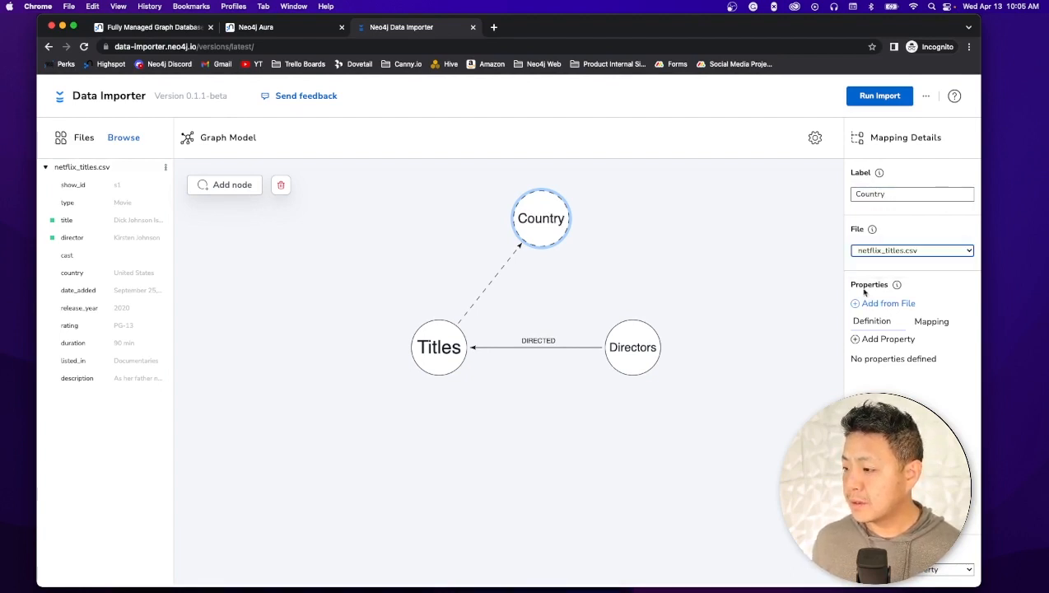
Add the country column as the Country node's property and set it as the node's ID.
left_click(870, 303)
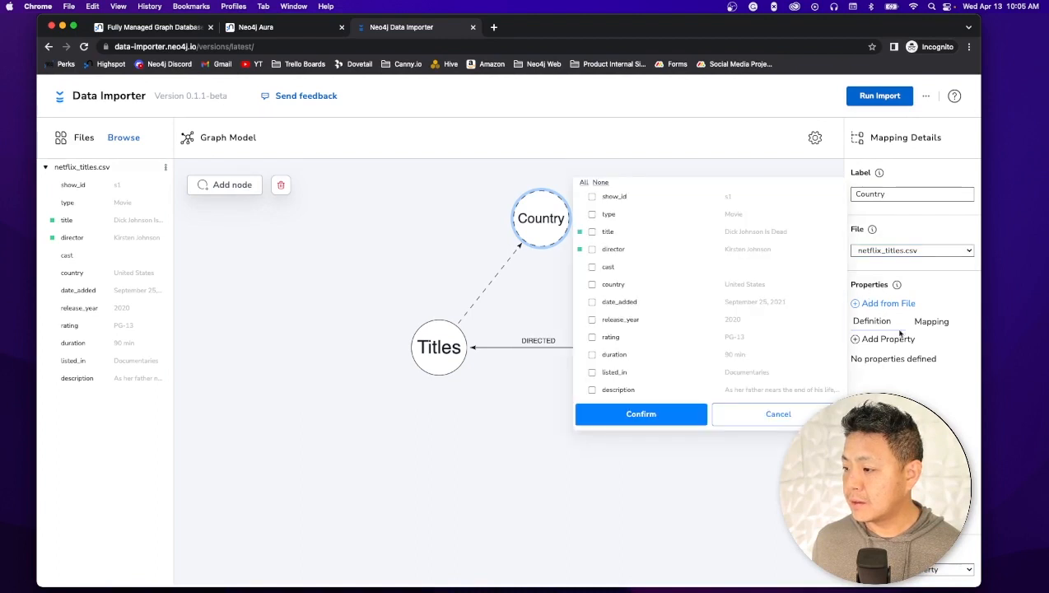
left_click(593, 284)
left_click(651, 416)
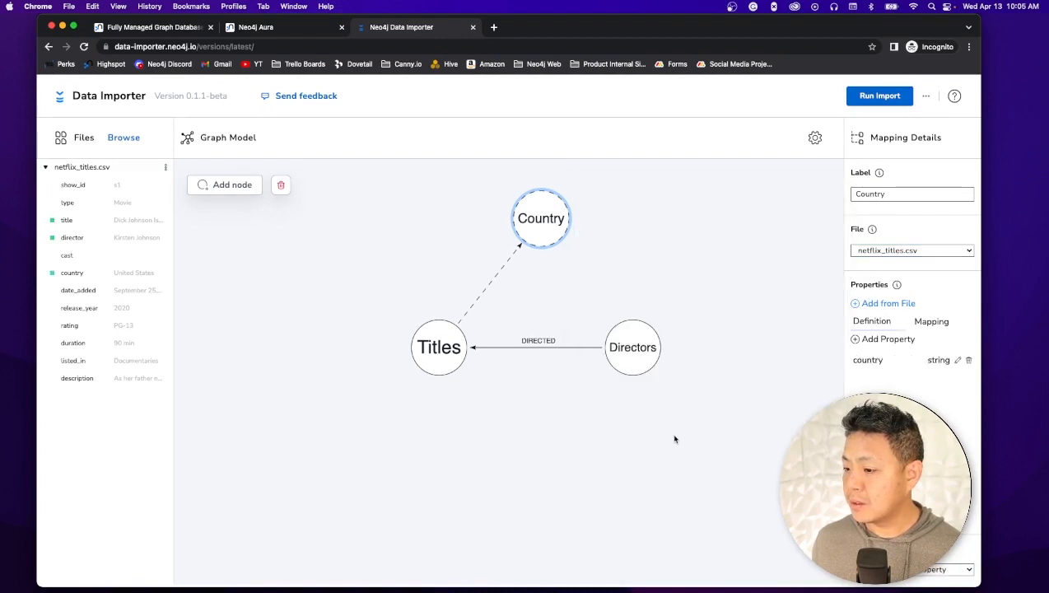
left_click(913, 569)
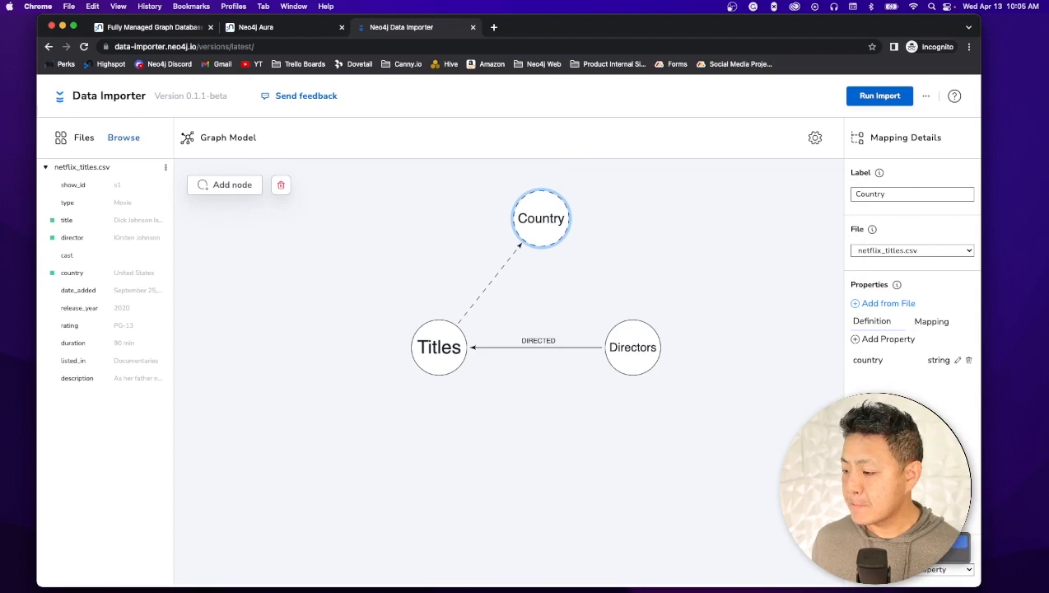
left_click(931, 554)
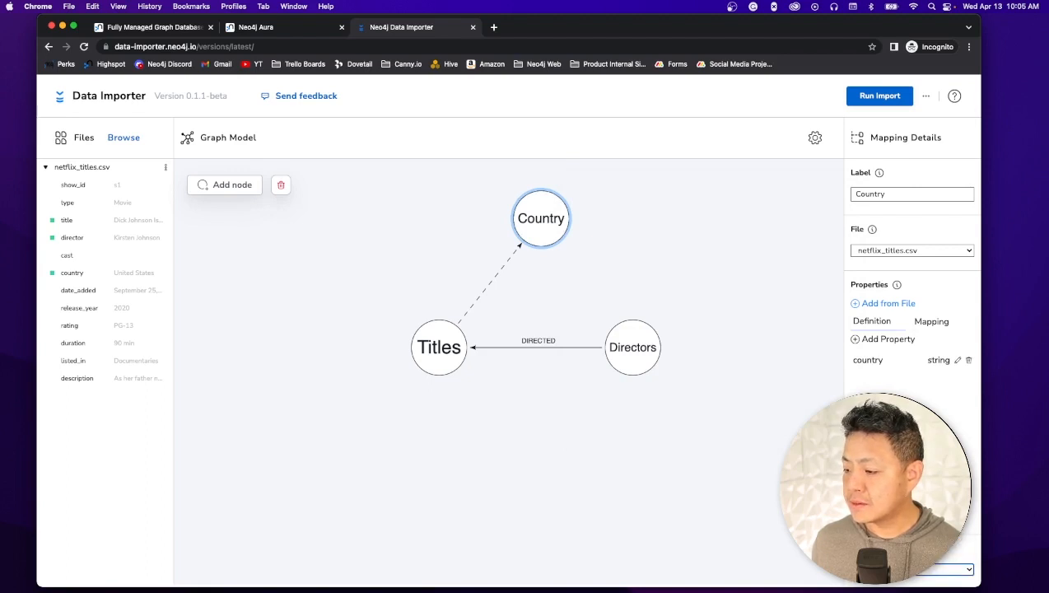
Set the type of the relationship from Titles to Country to DISTRIBUTED_IN.
left_click(476, 308)
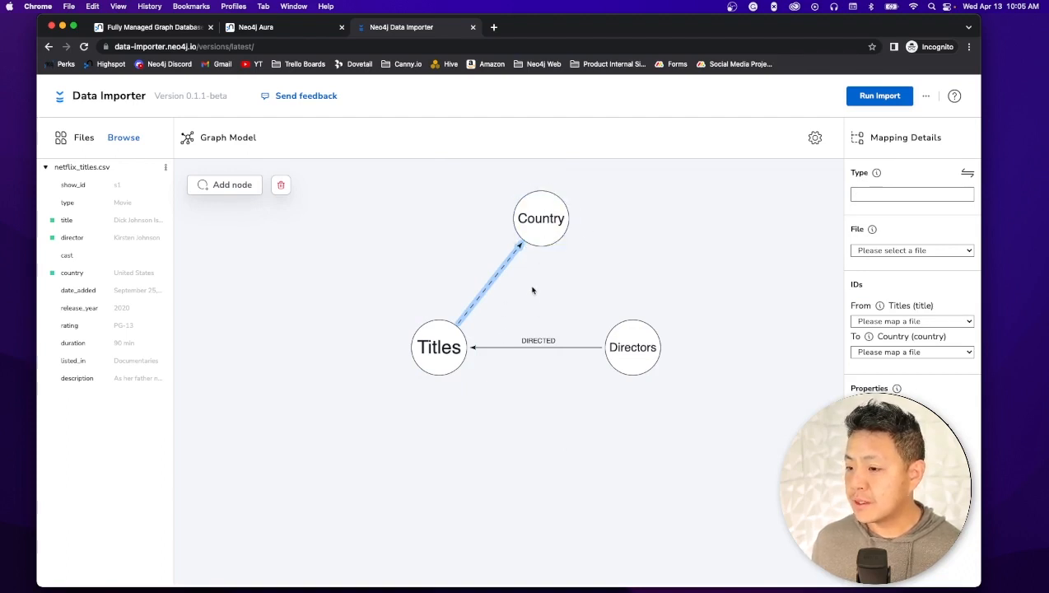
left_click(909, 192)
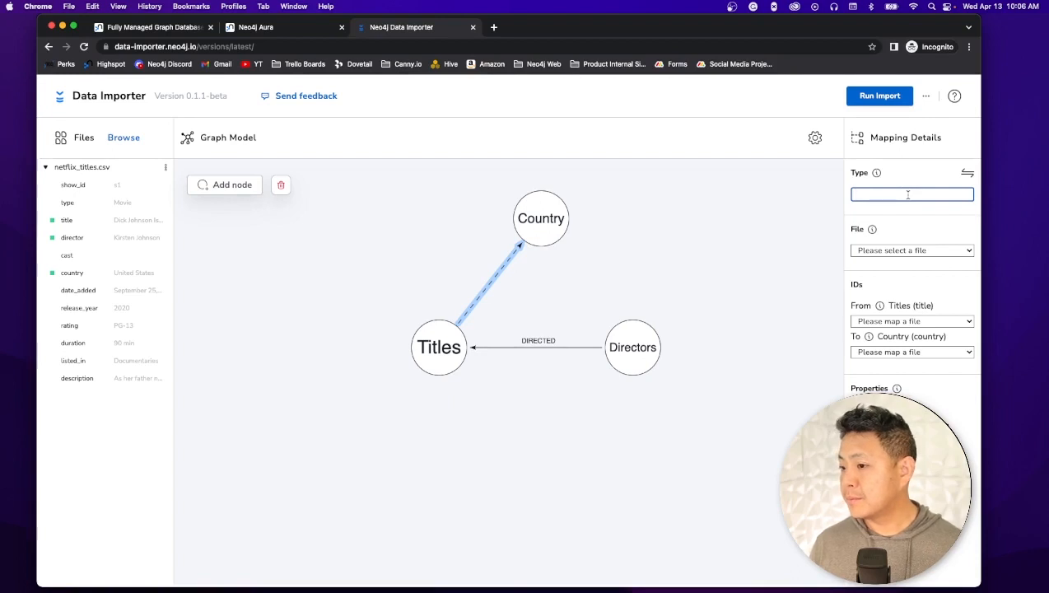
type("Di")
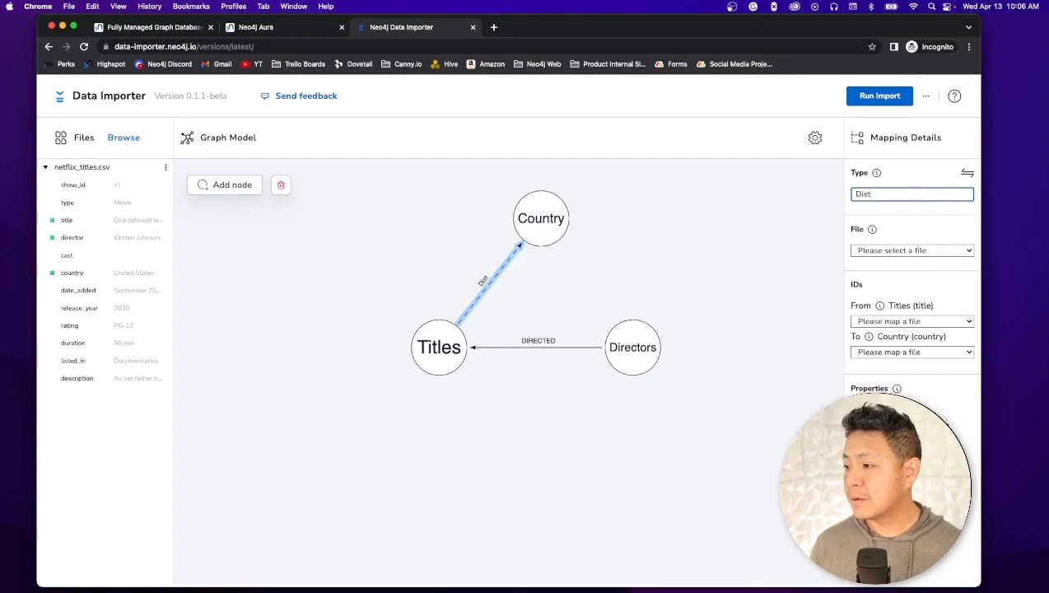
type("STRIBUTED")
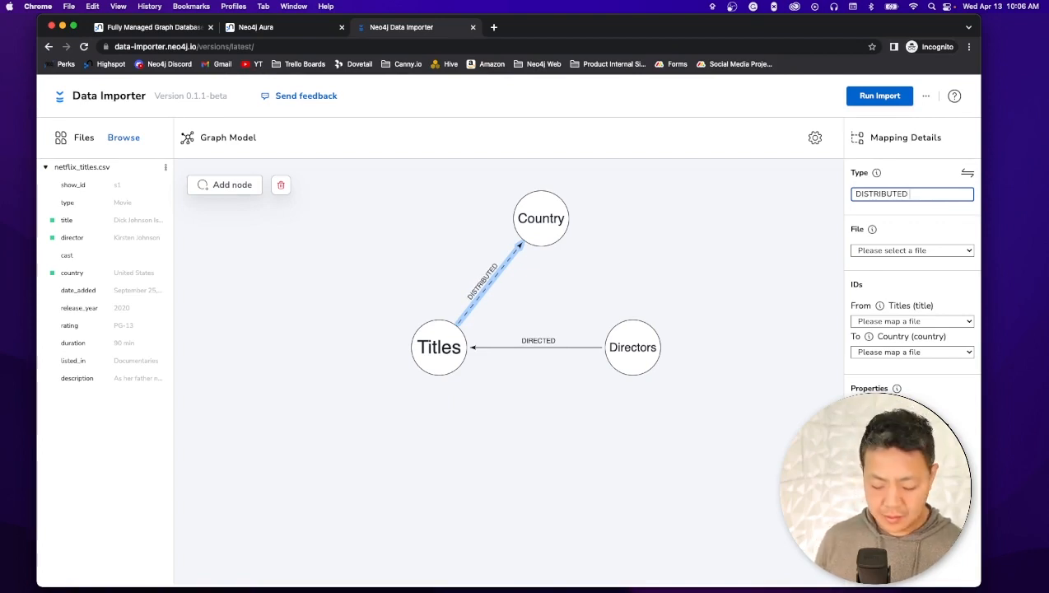
type("_IN")
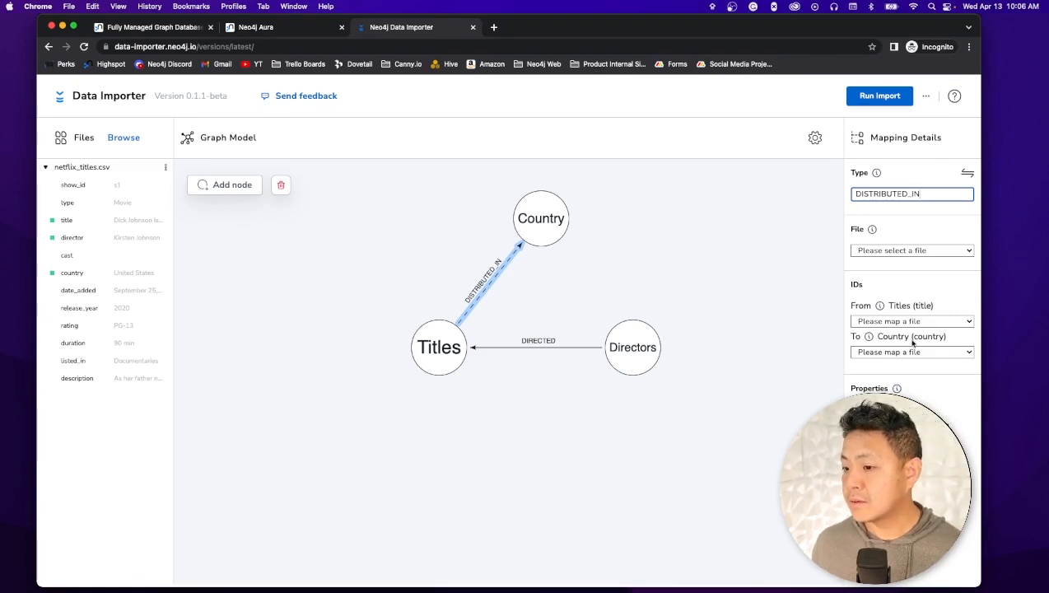
Map the DISTRIBUTED_IN relationship to netflix_titles.csv, with title as the From ID and country as the To ID.
left_click(886, 250)
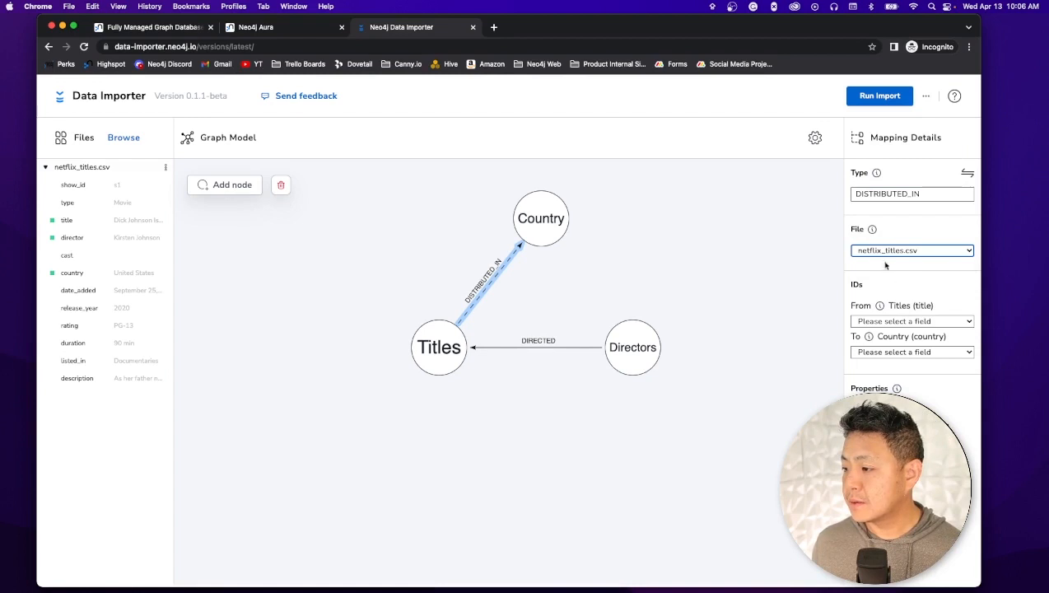
left_click(882, 322)
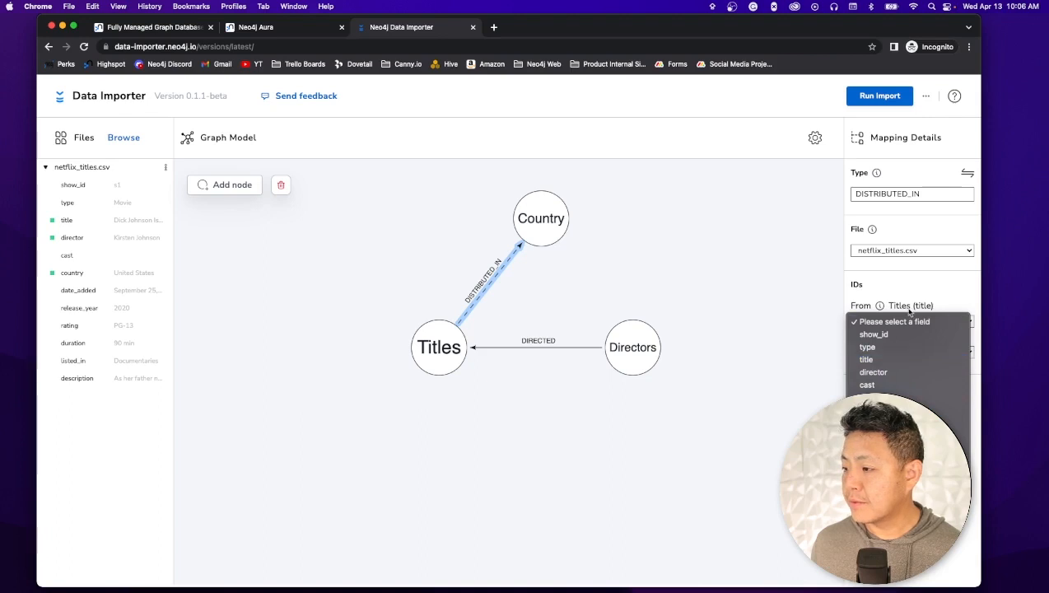
left_click(872, 359)
left_click(906, 351)
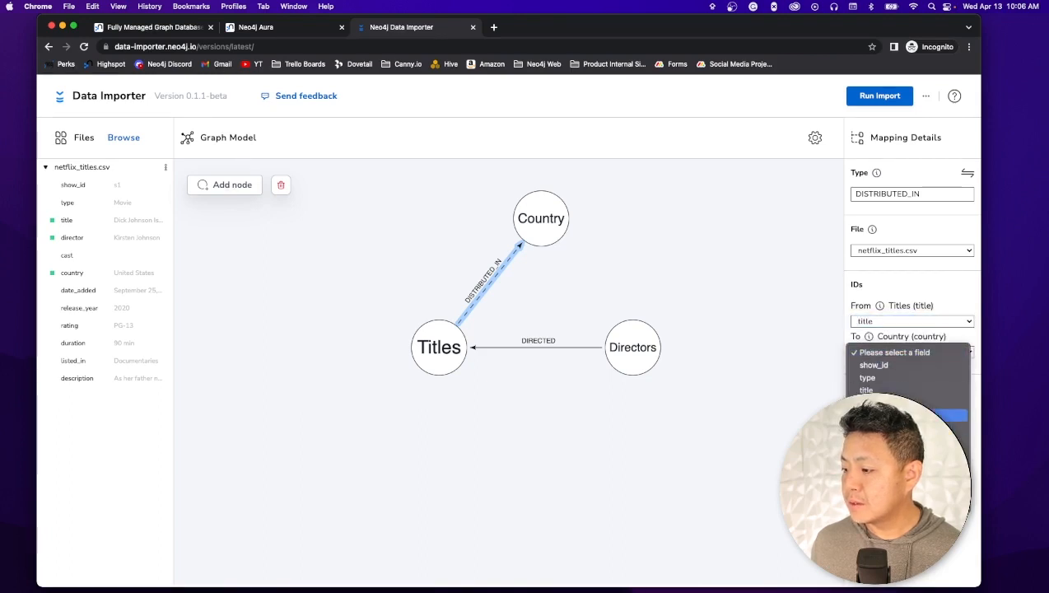
left_click(955, 426)
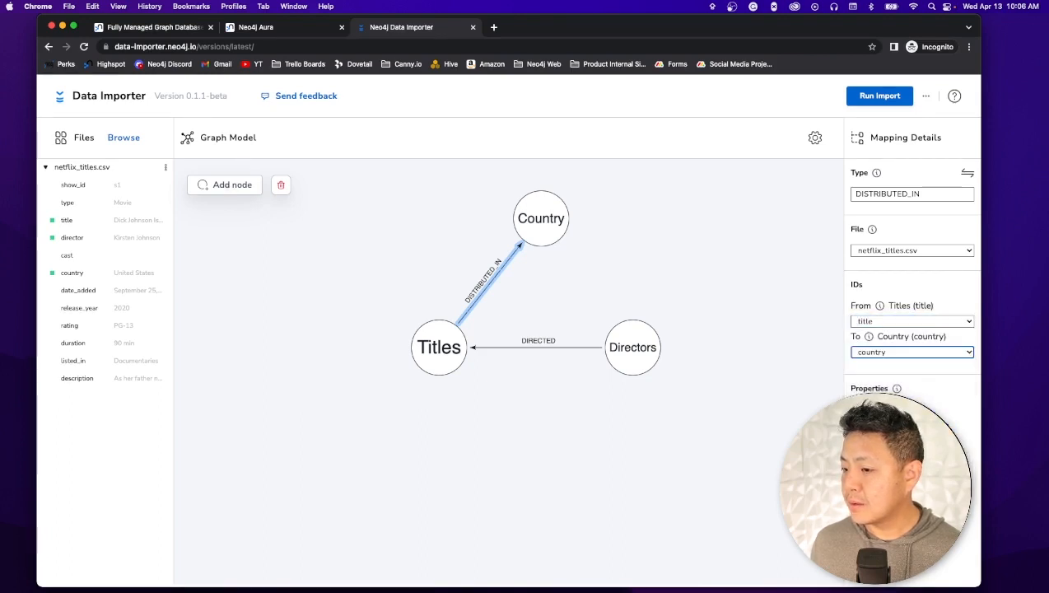
left_click(583, 422)
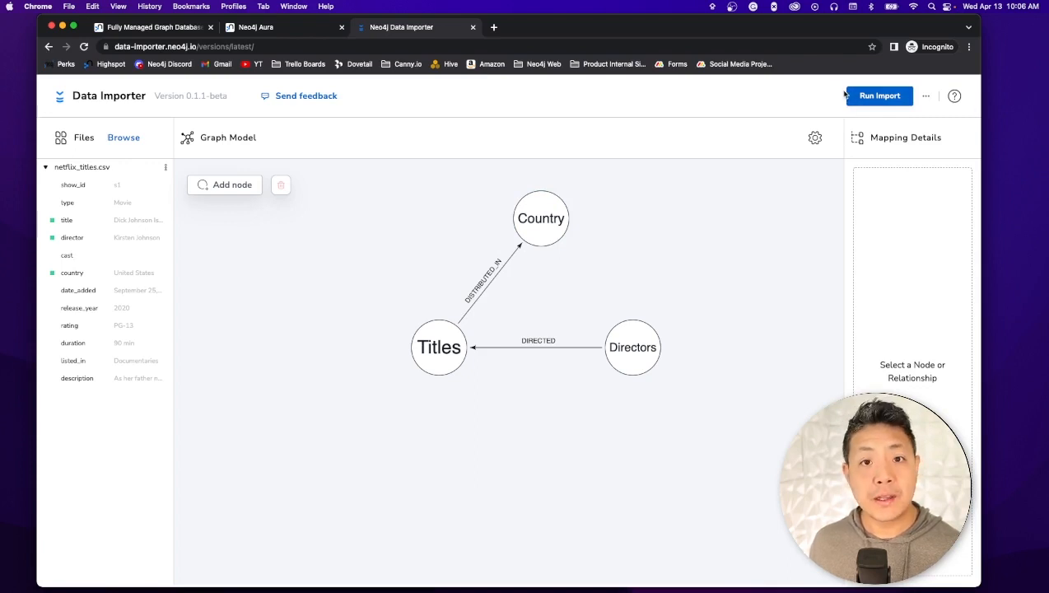
left_click(876, 97)
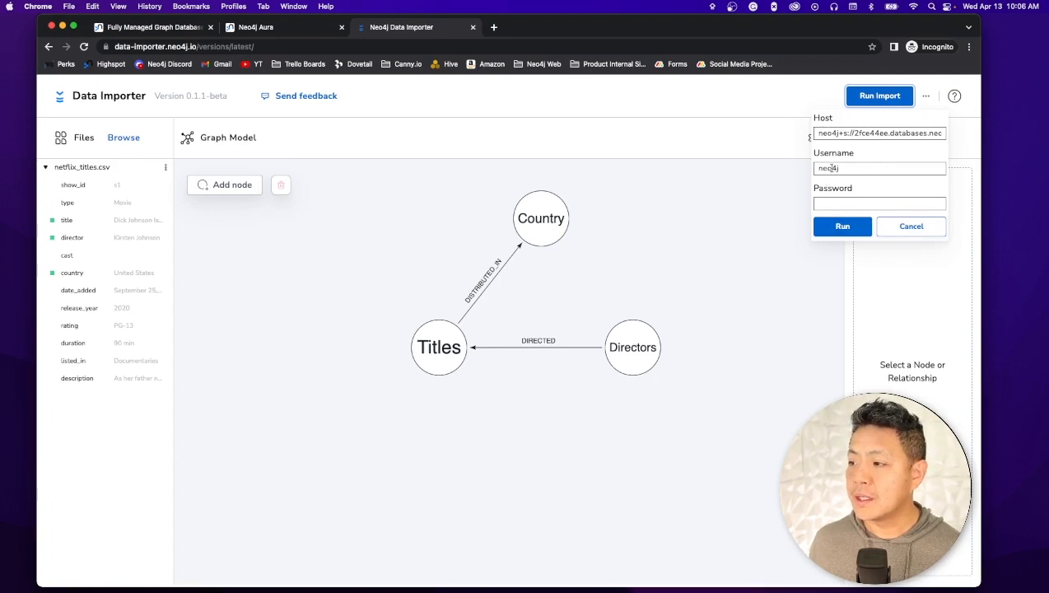
left_click(829, 205)
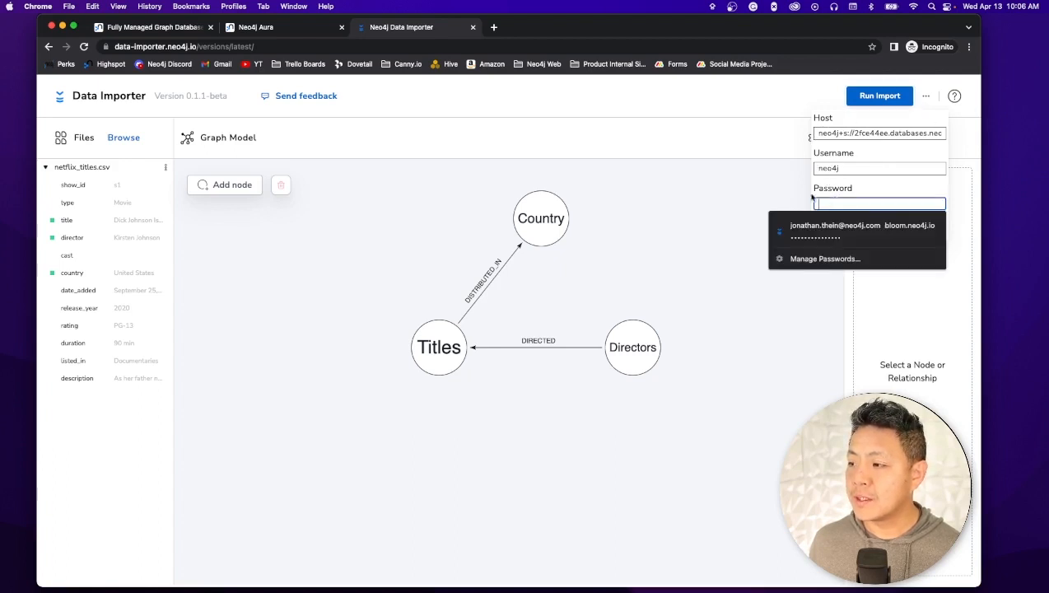
left_click(722, 233)
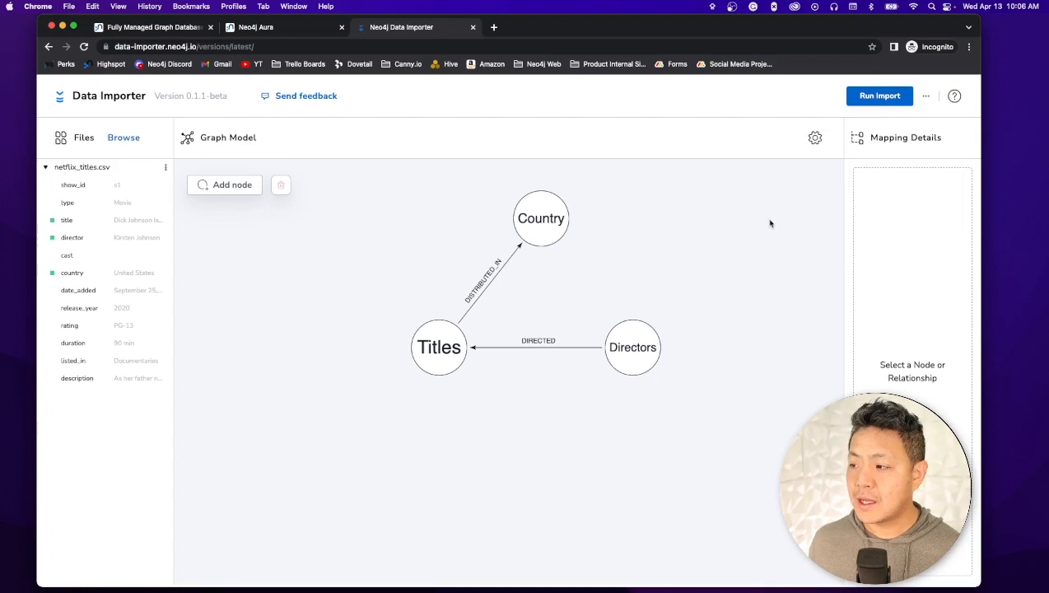
Run the import of the graph model into the database, filling in the database password for the neo4j username.
left_click(879, 97)
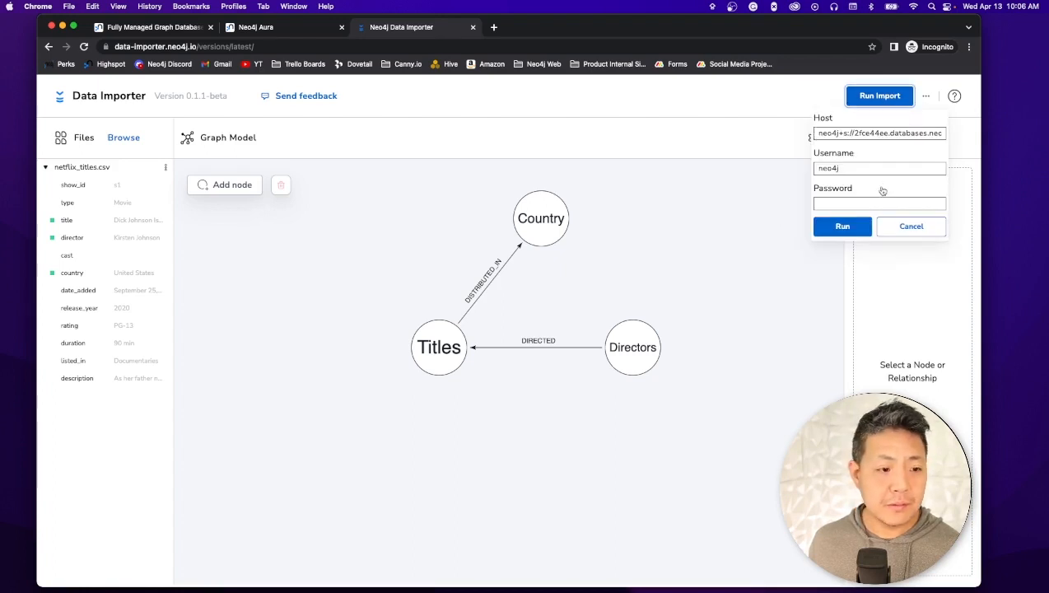
key("super+Tab")
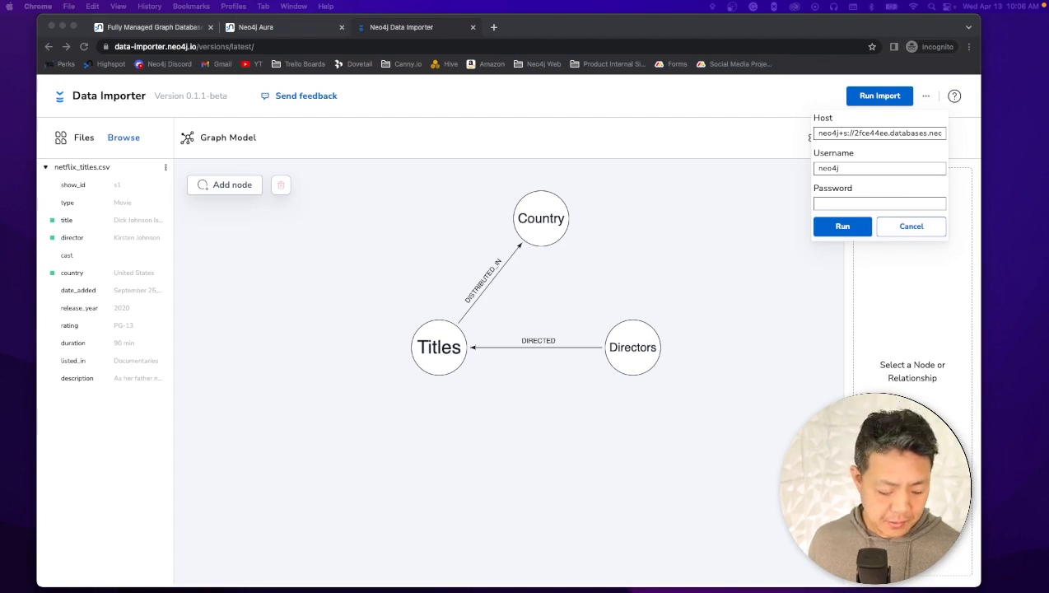
left_click(866, 206)
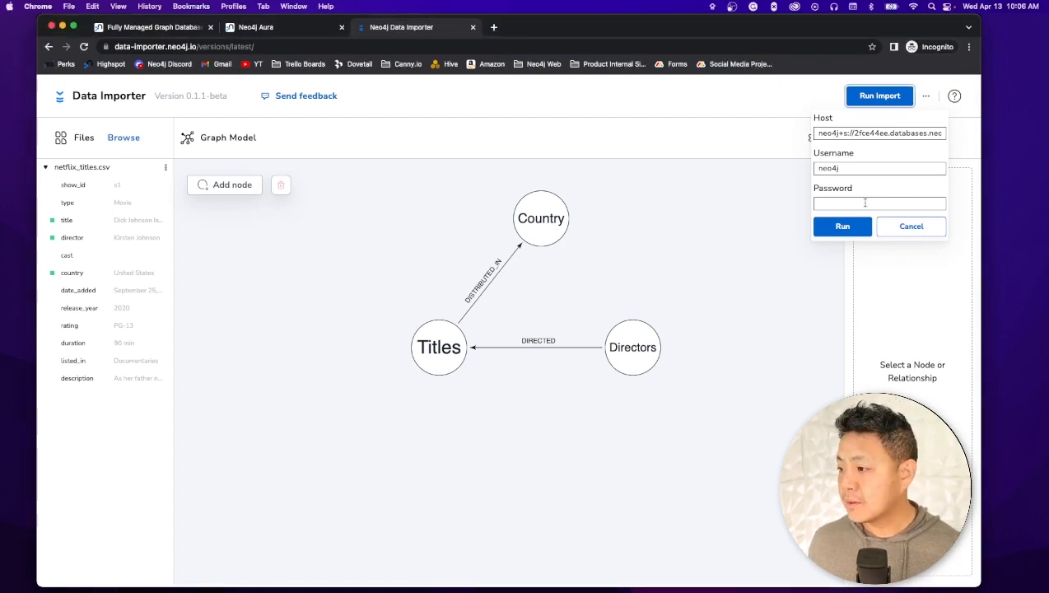
key("Down")
key("Return")
left_click(856, 226)
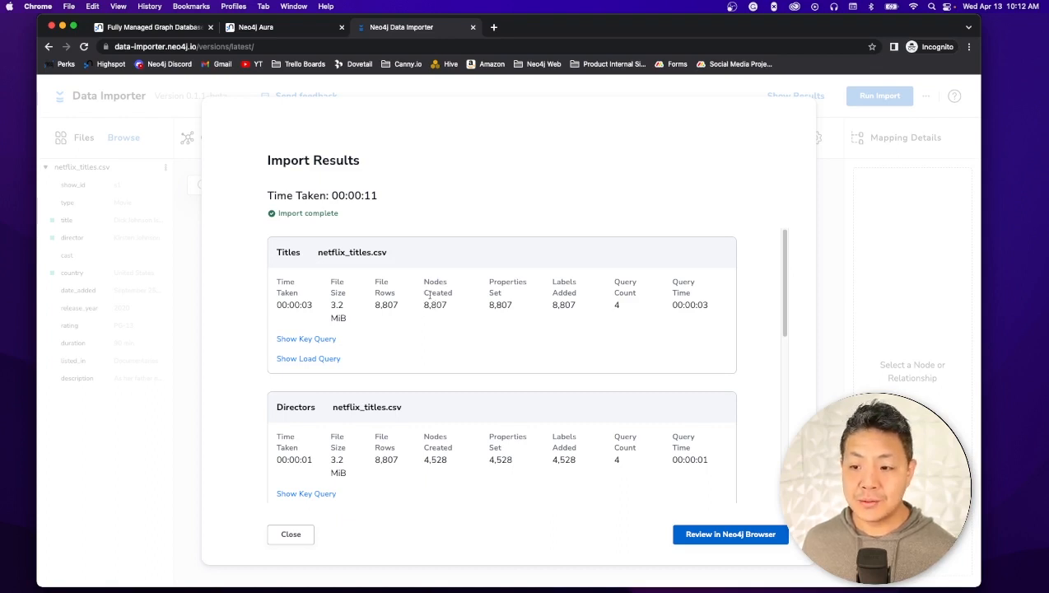
Review the import results for each node label and relationship type, and close the results.
scroll(414, 358, "down", 3)
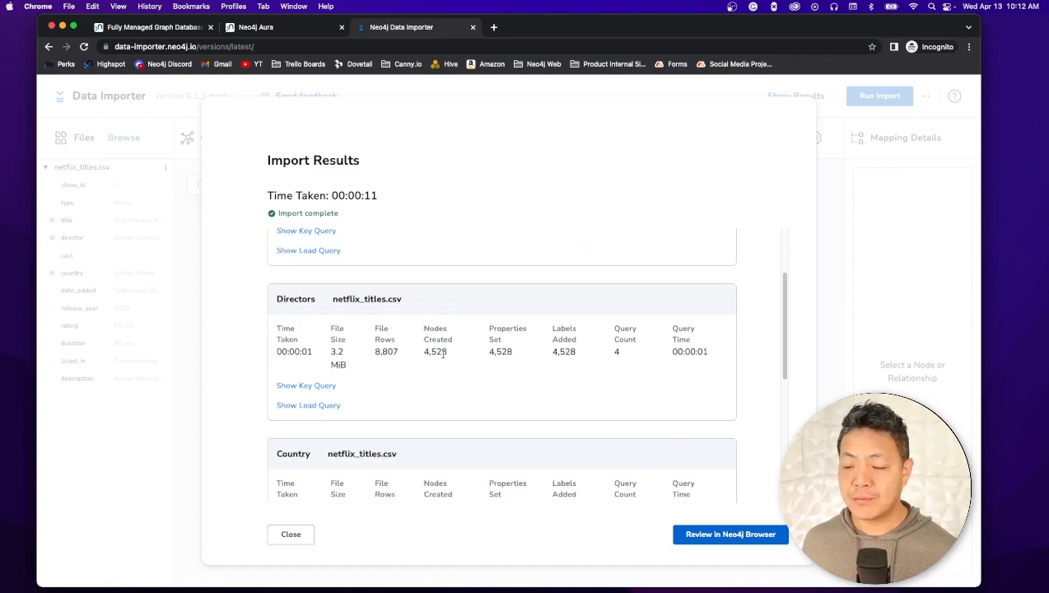
scroll(428, 382, "down", 5)
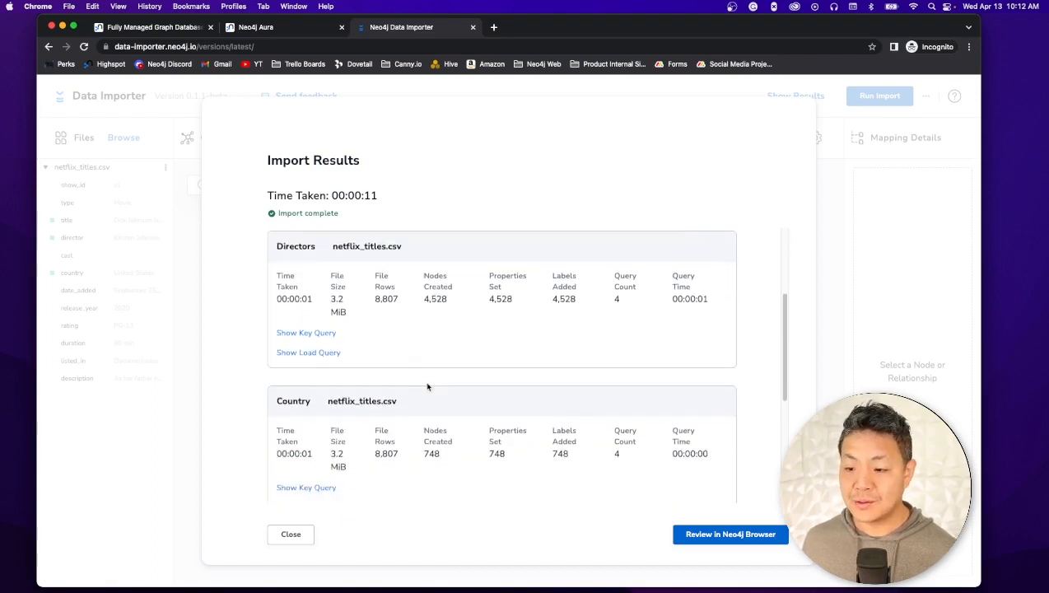
scroll(367, 345, "down", 3)
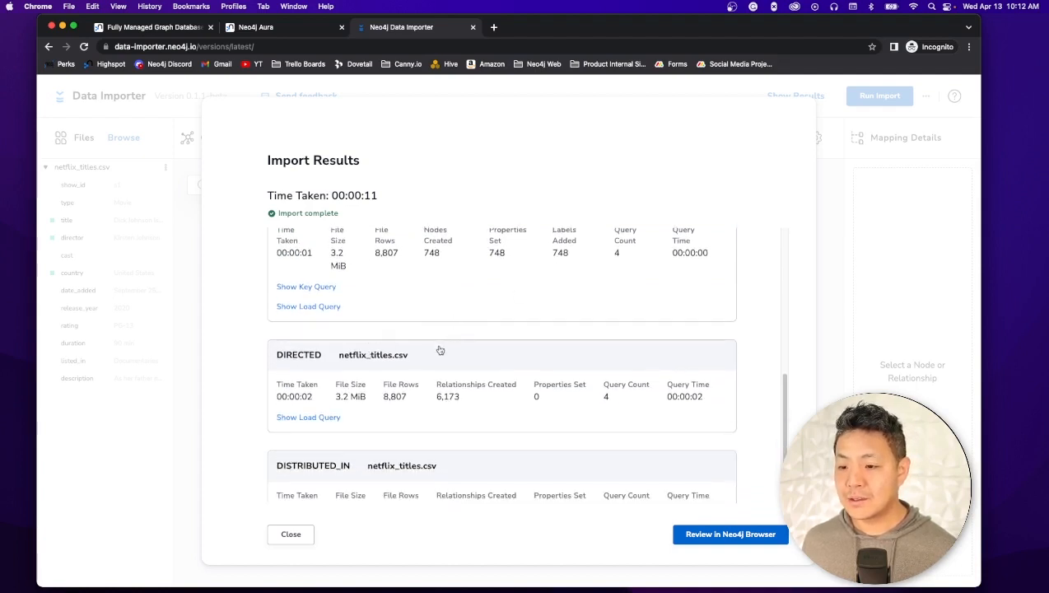
scroll(476, 388, "up", 1)
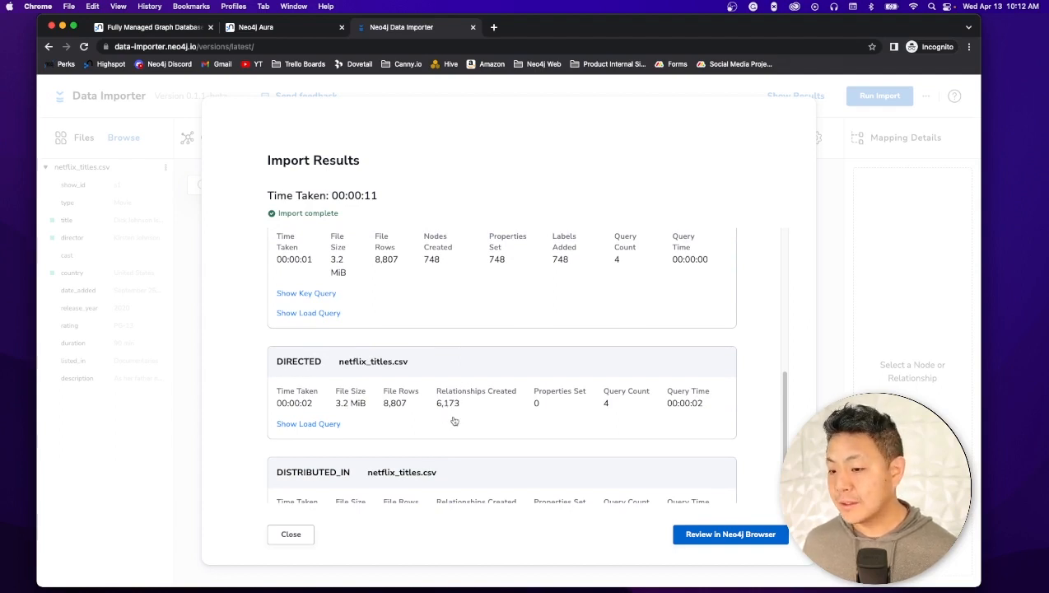
scroll(471, 403, "up", 10)
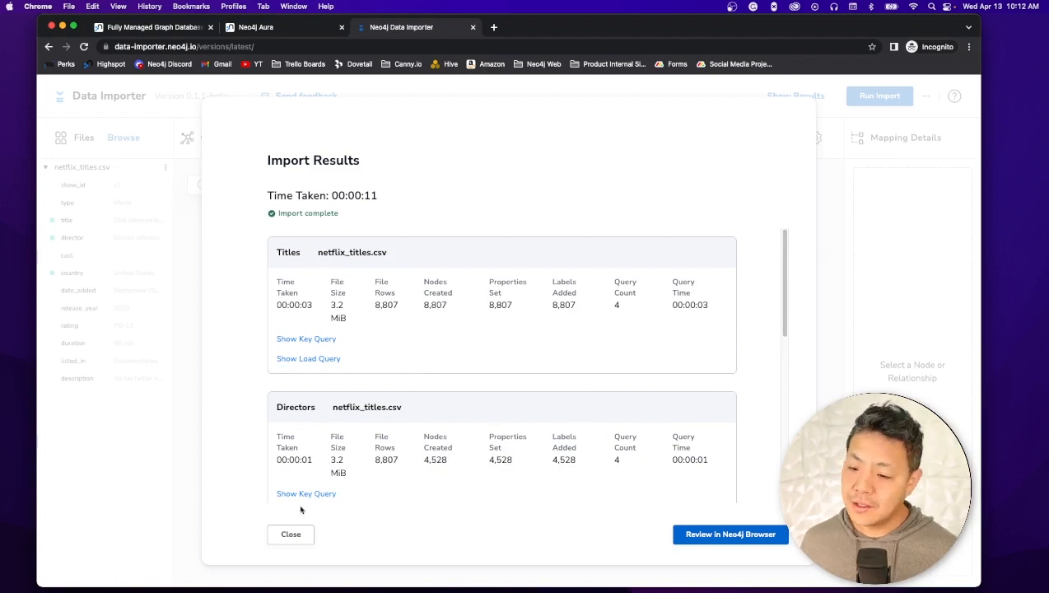
left_click(295, 534)
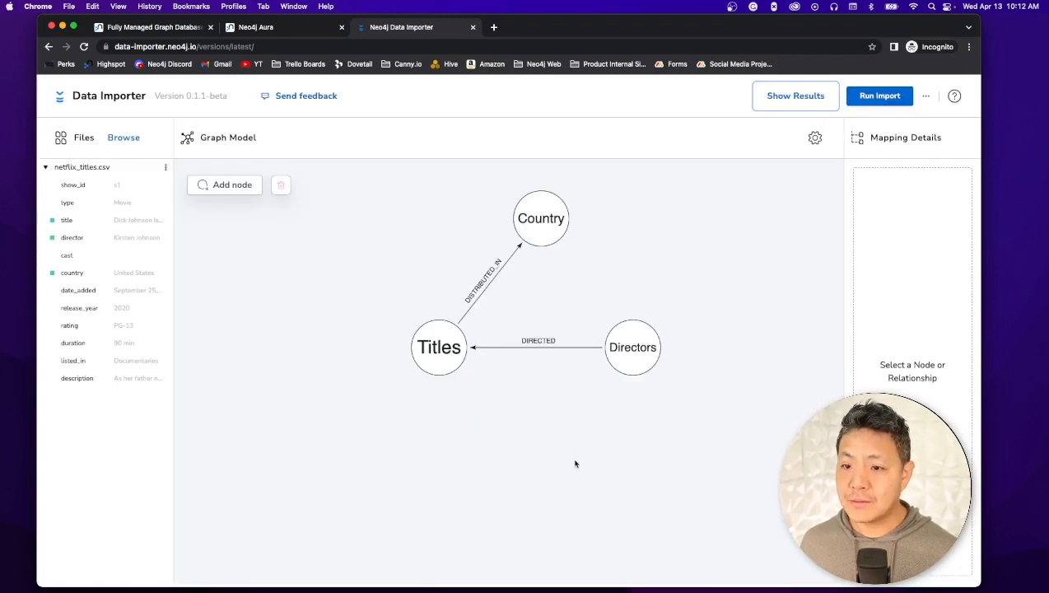
Open the Netflix database in Neo4j Bloom from the Aura console and search the graph for Titles DISTRIBUTED_IN Country.
left_click(299, 29)
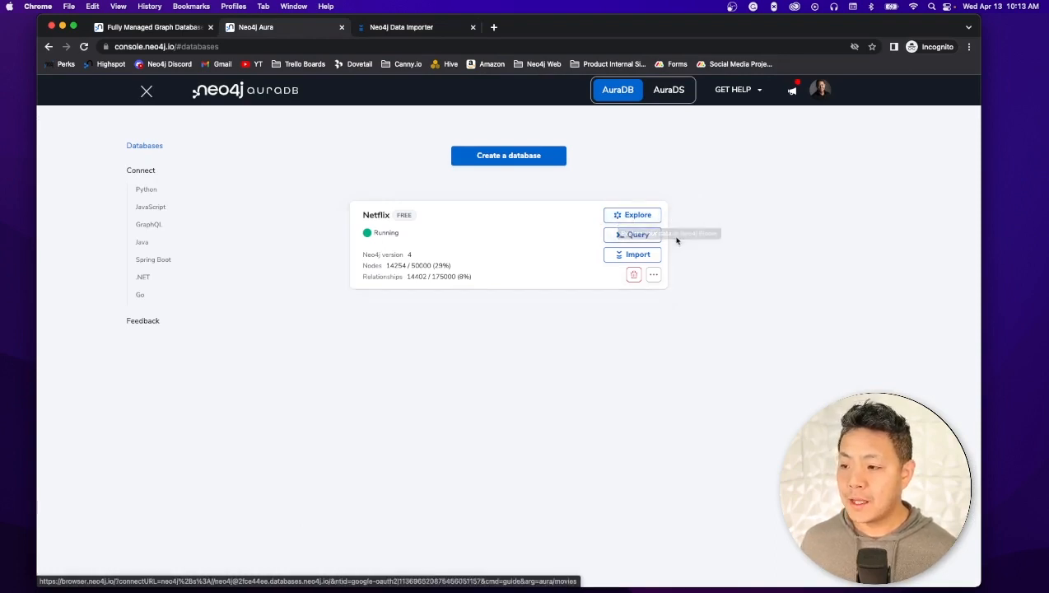
left_click(638, 216)
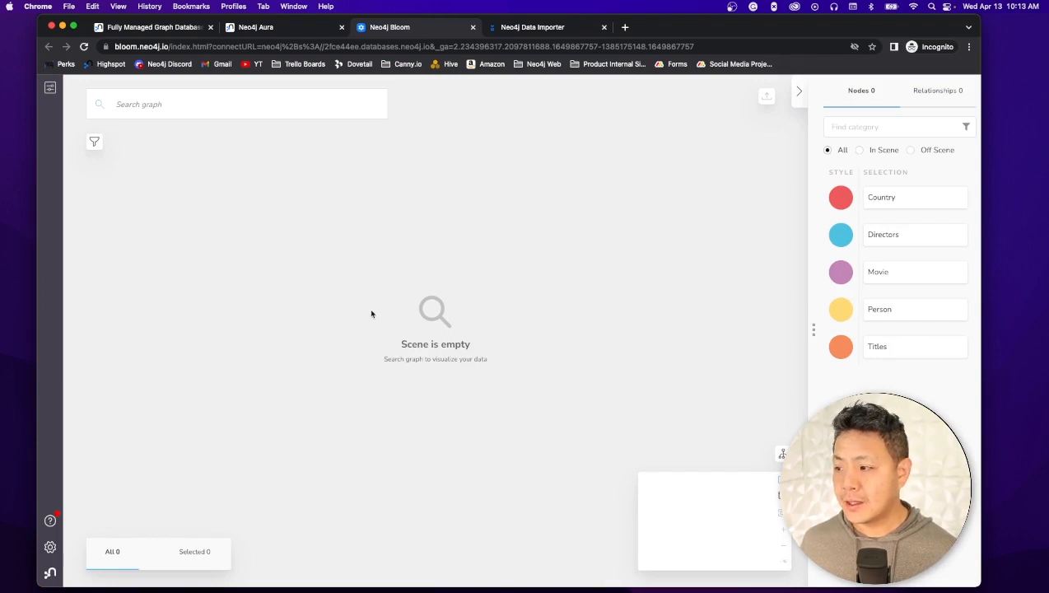
left_click(252, 110)
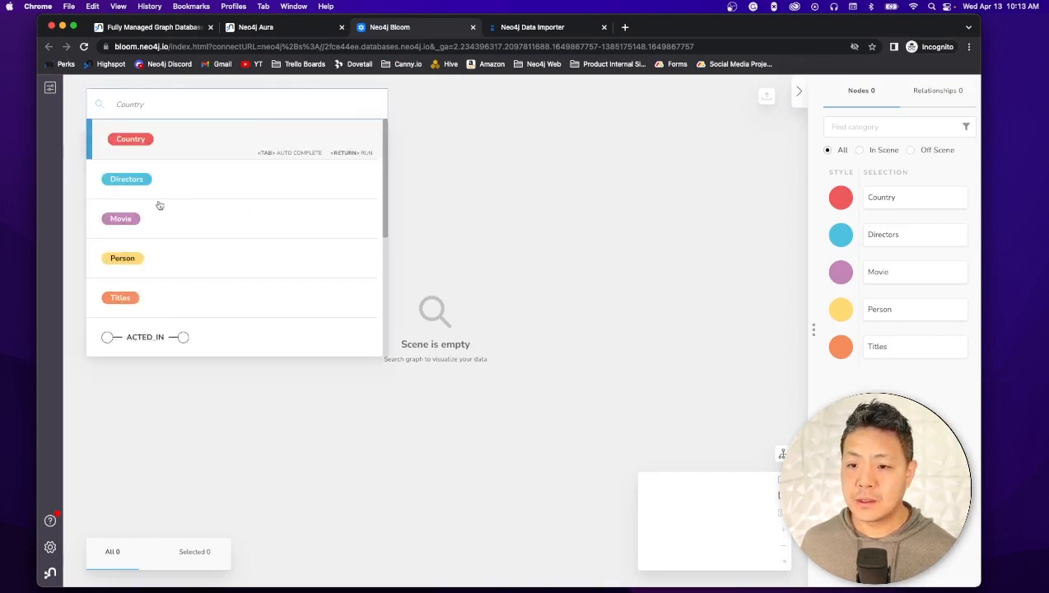
type("T")
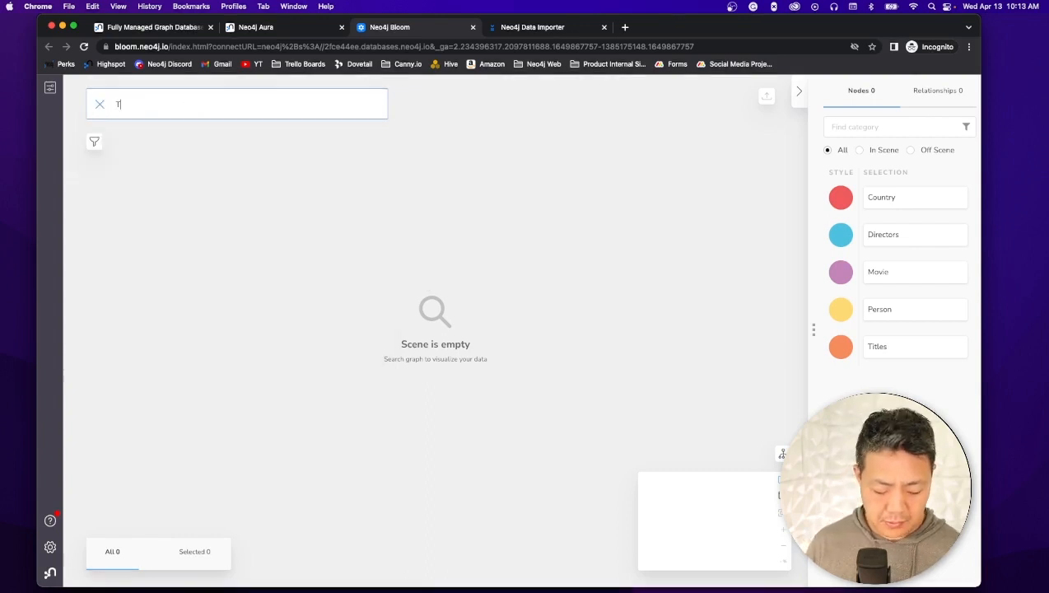
type("itle")
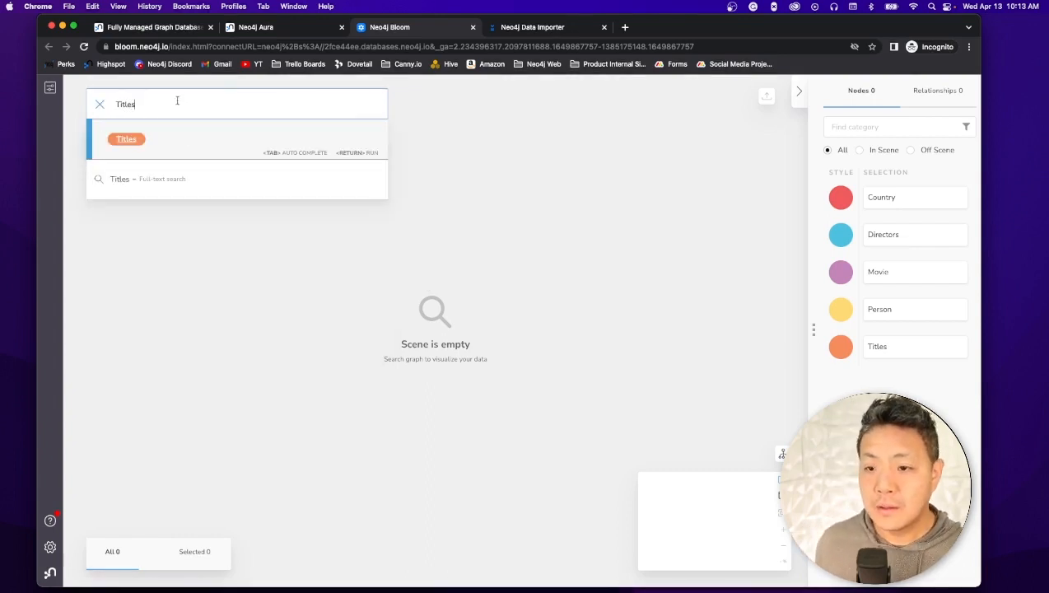
type("s")
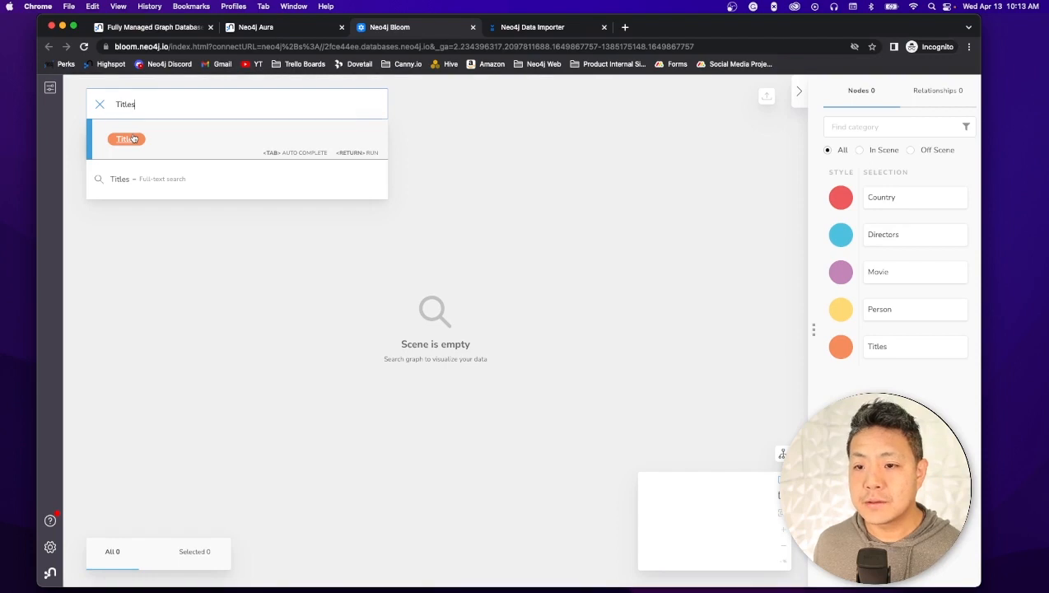
left_click(134, 139)
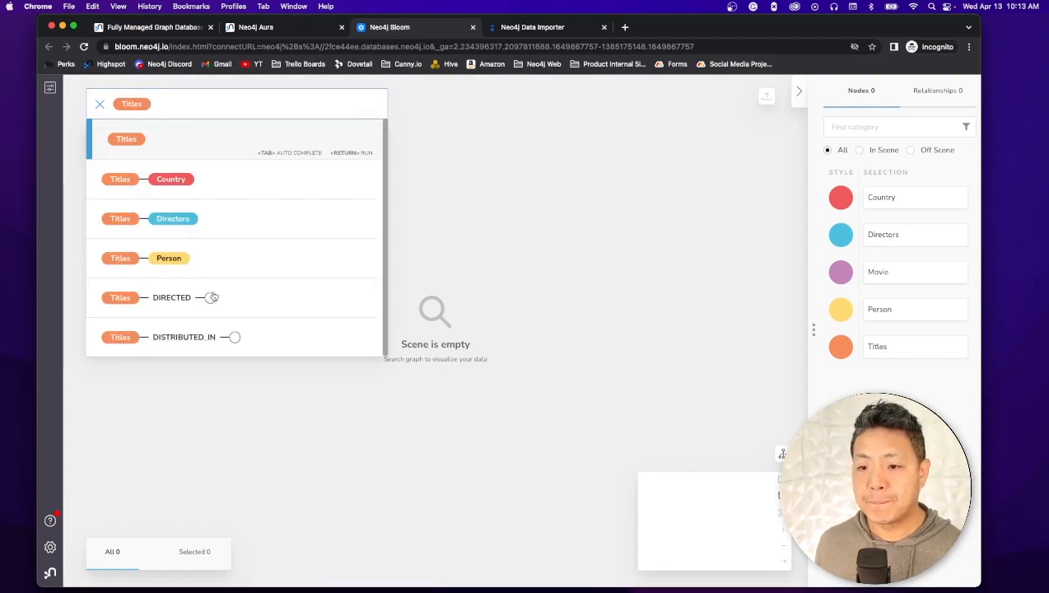
left_click(254, 344)
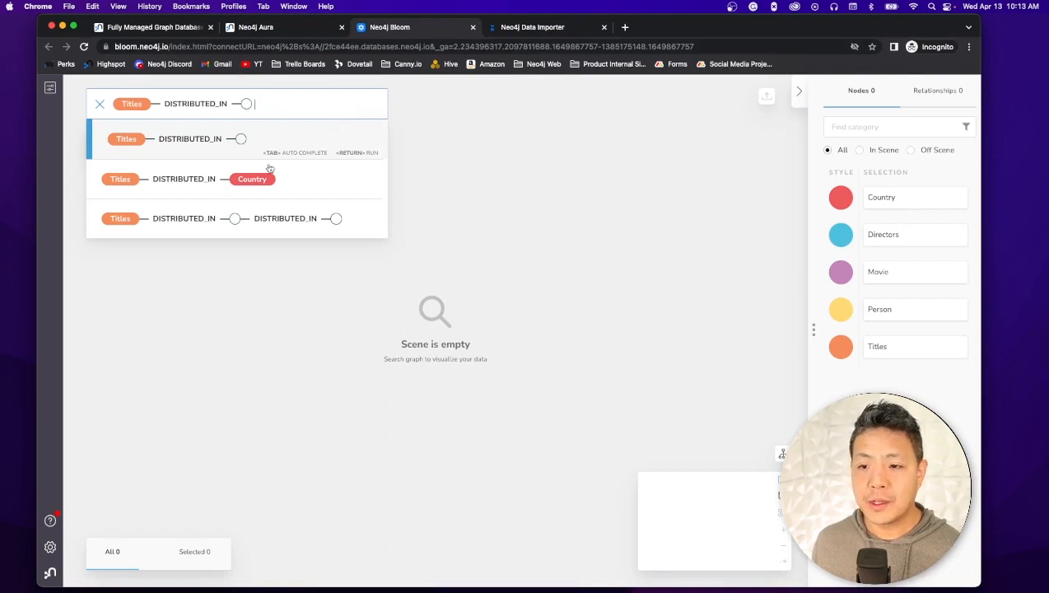
left_click(232, 182)
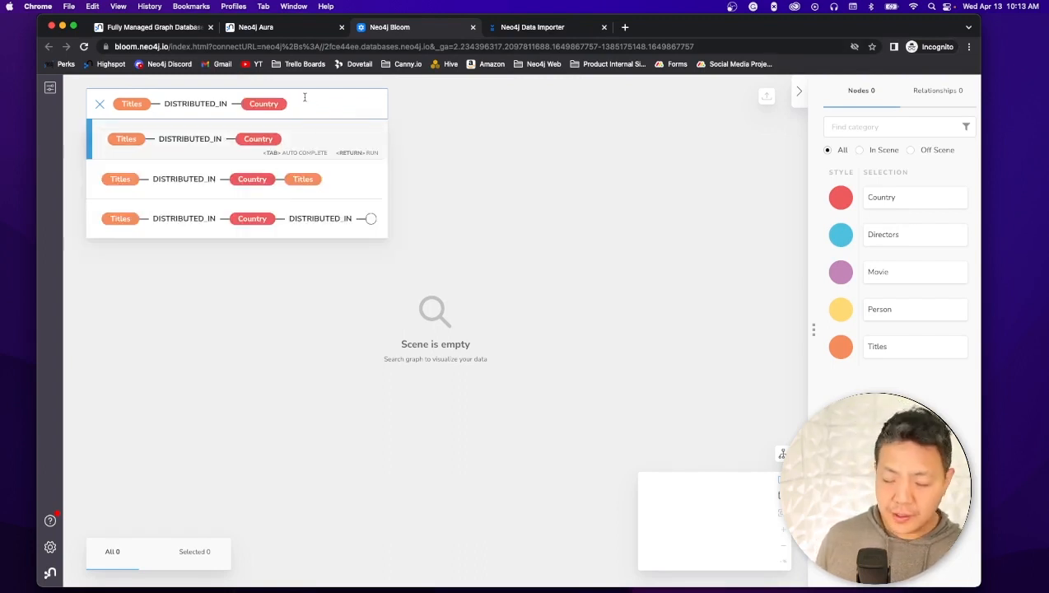
key("Return")
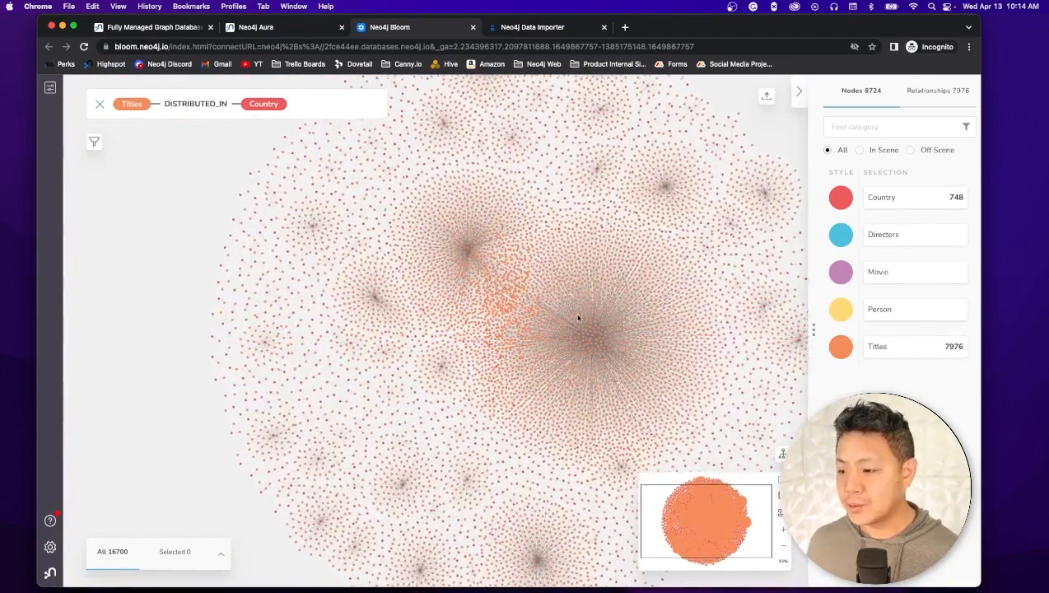
Examine the country node and title nodes at the centre of the largest cluster in the scene.
scroll(626, 340, "up", 5)
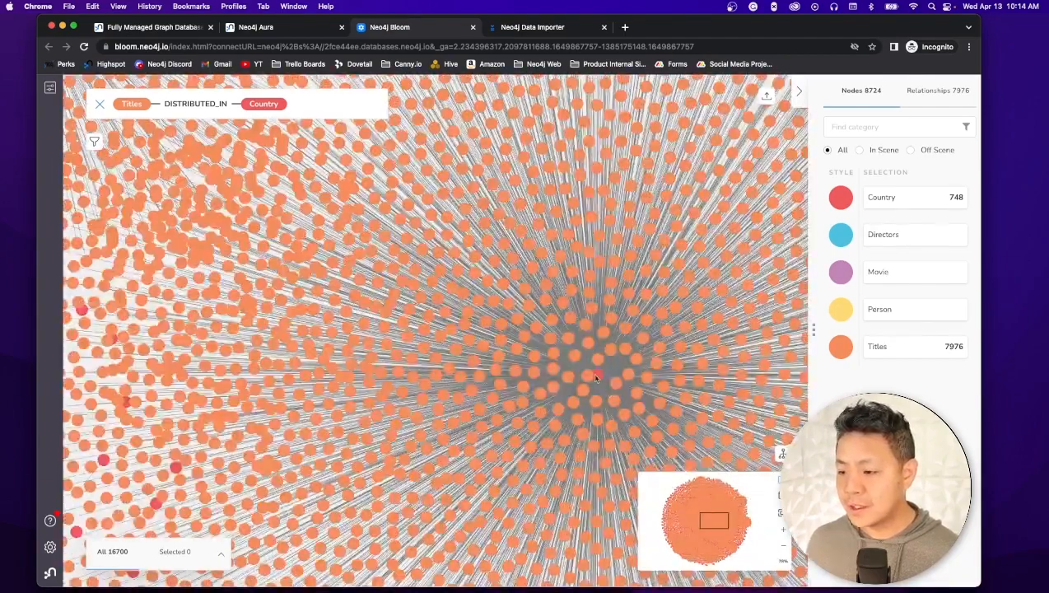
scroll(595, 376, "up", 2)
scroll(593, 409, "up", 6)
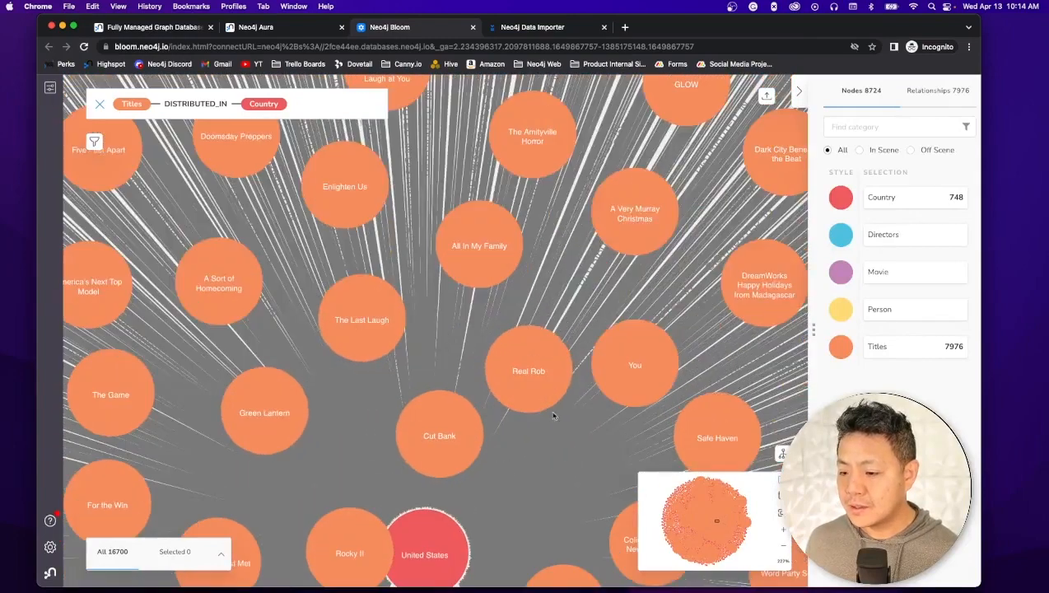
left_click_drag(553, 416, 615, 258)
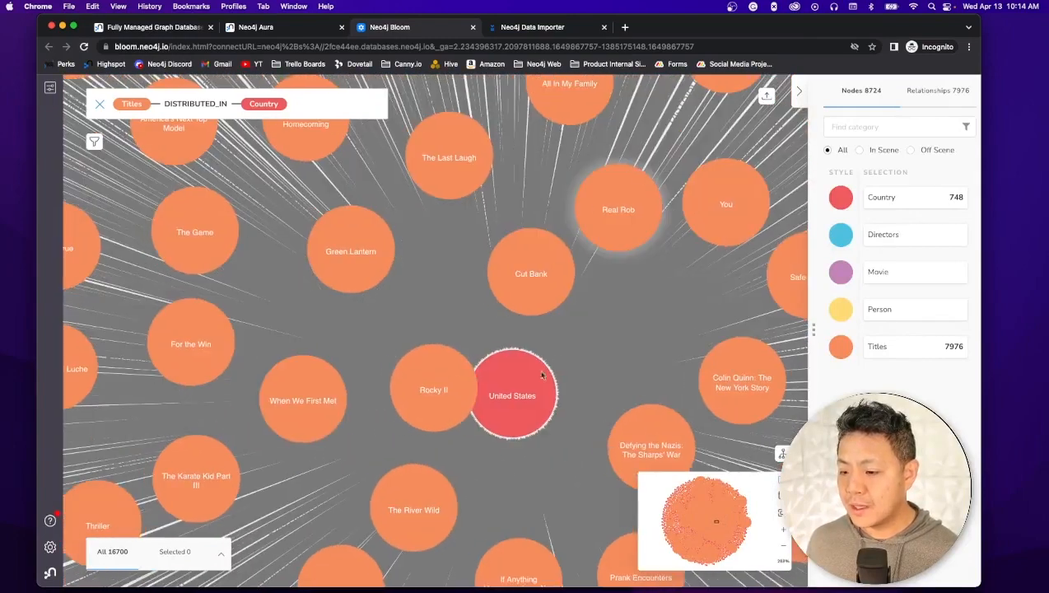
scroll(533, 418, "down", 5)
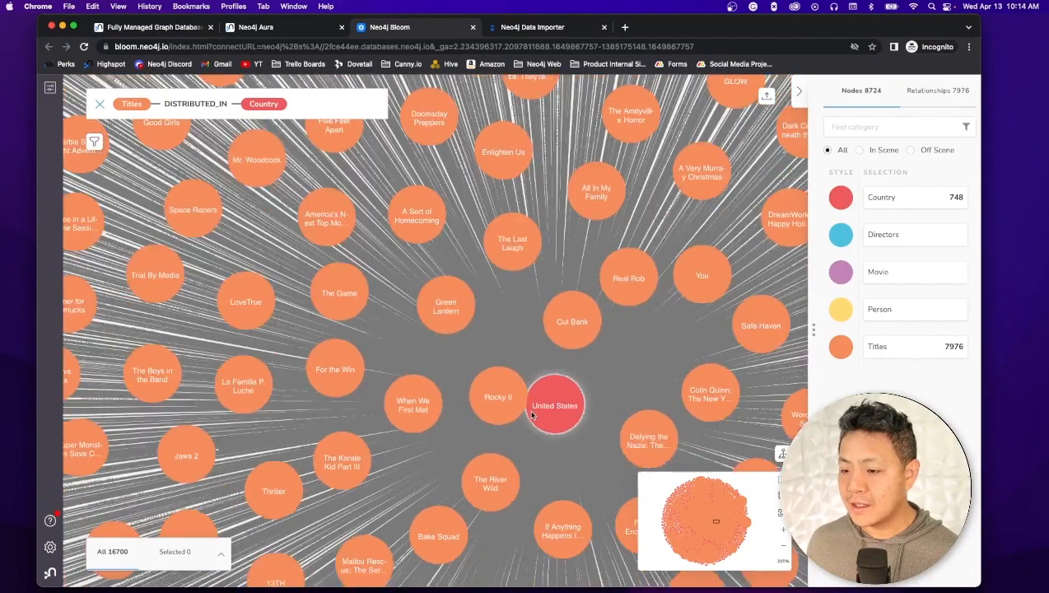
scroll(531, 419, "down", 5)
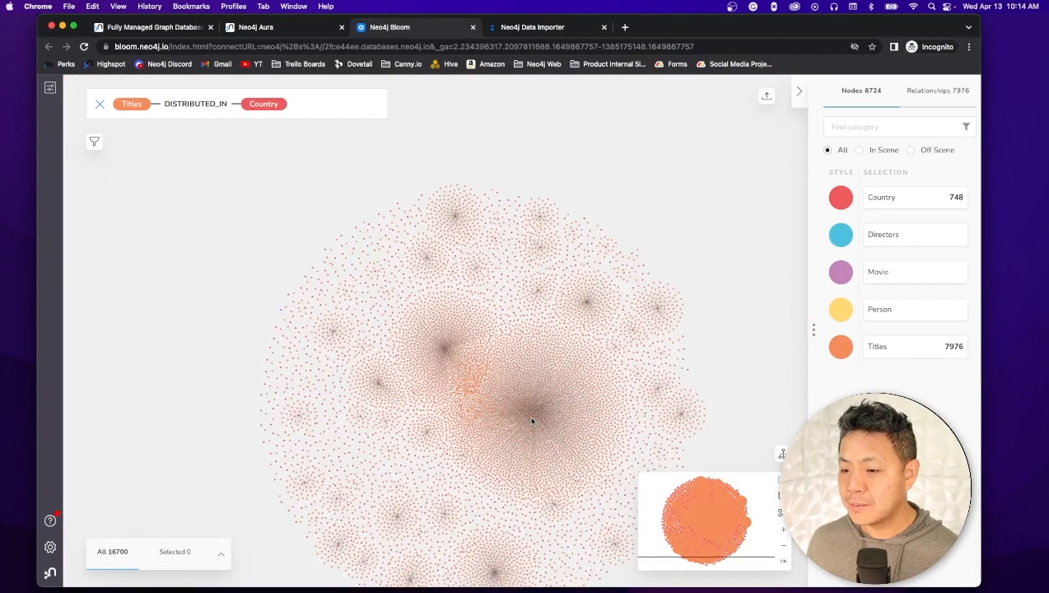
scroll(566, 422, "up", 5)
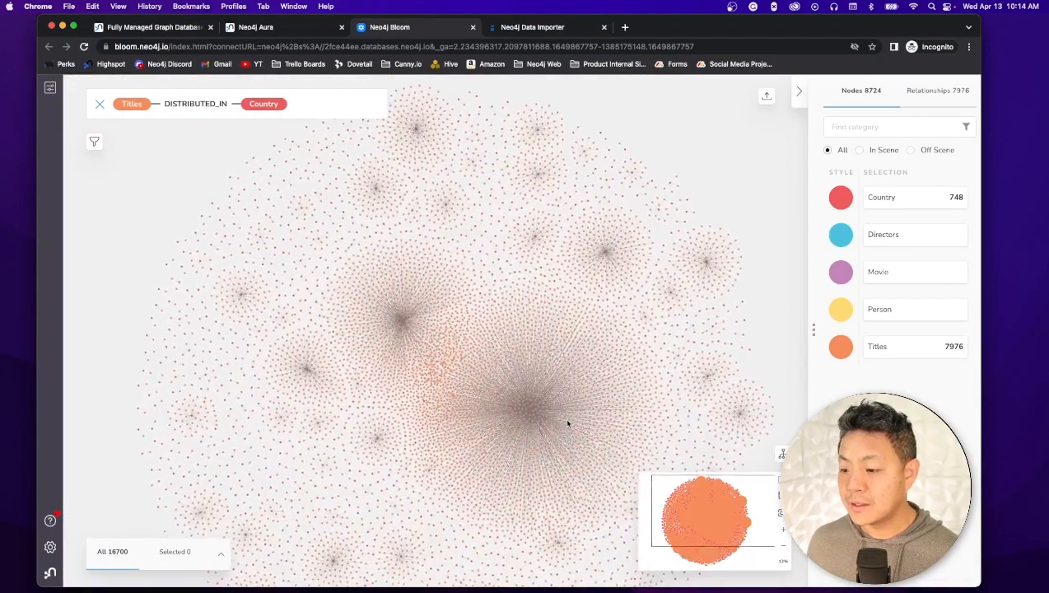
scroll(561, 407, "up", 1)
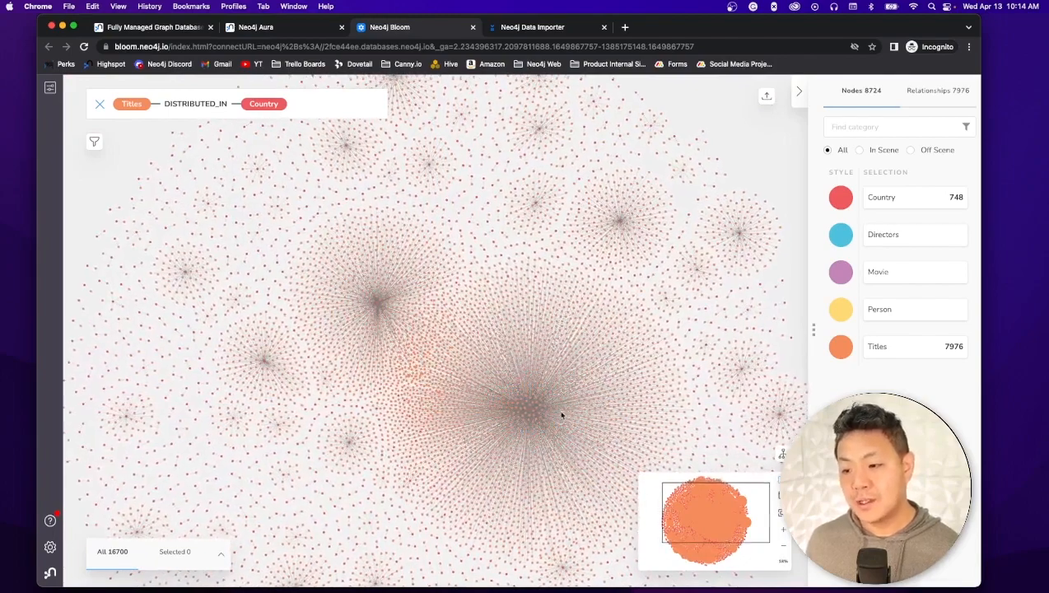
scroll(495, 384, "down", 3)
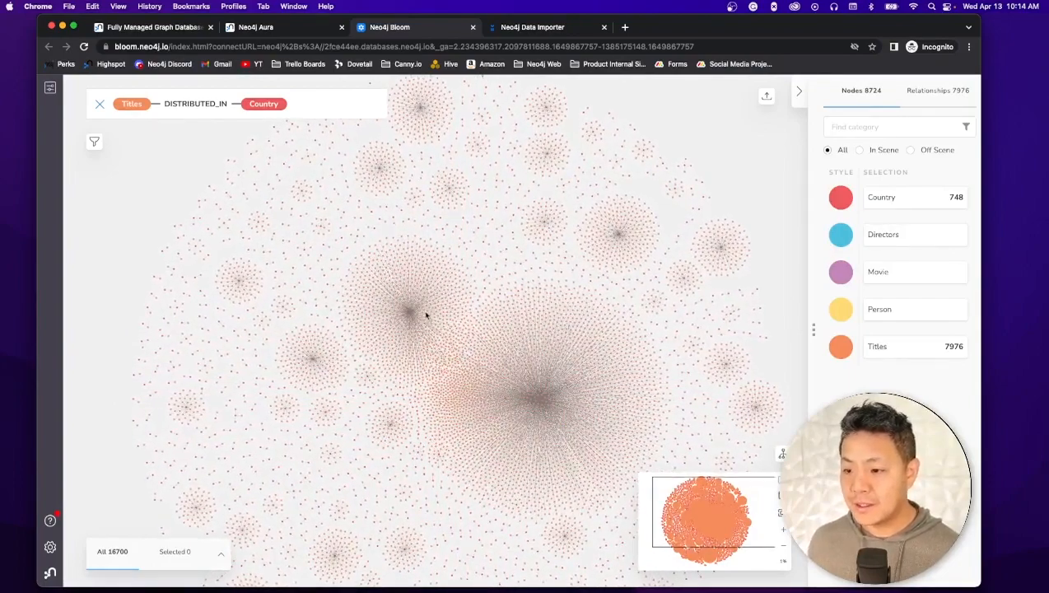
Examine the country node and titles of the second-largest cluster, and return to the overview of the scene.
scroll(410, 307, "up", 3)
scroll(364, 308, "up", 10)
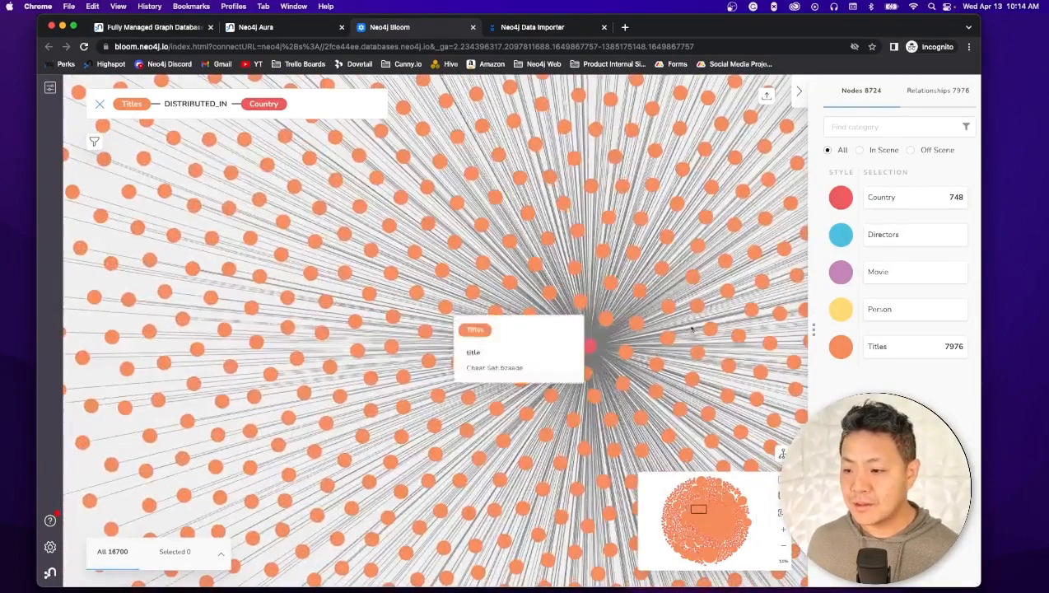
left_click_drag(680, 352, 582, 330)
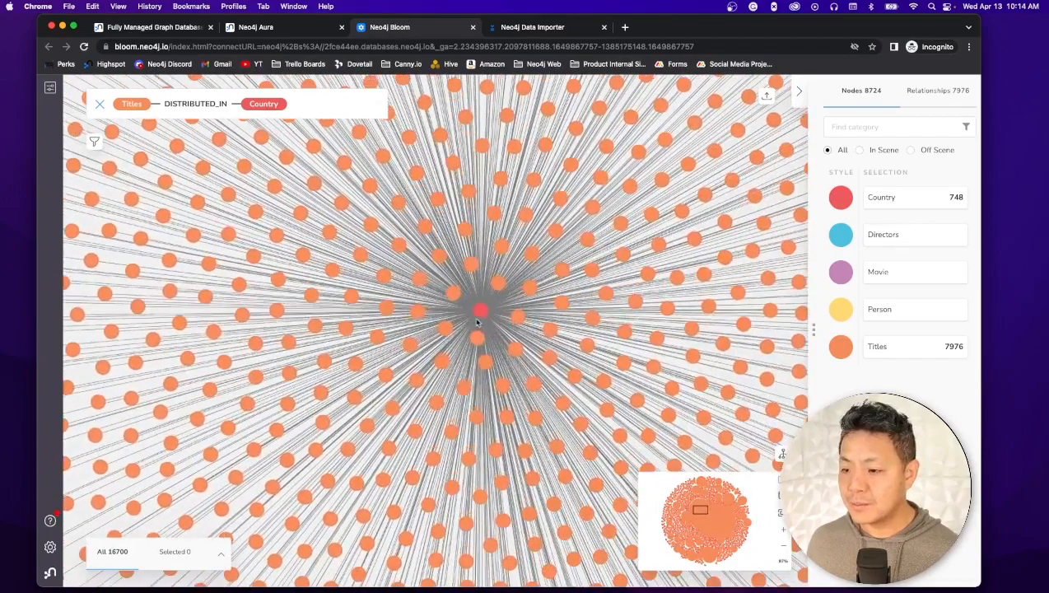
scroll(486, 320, "up", 5)
scroll(486, 320, "up", 5)
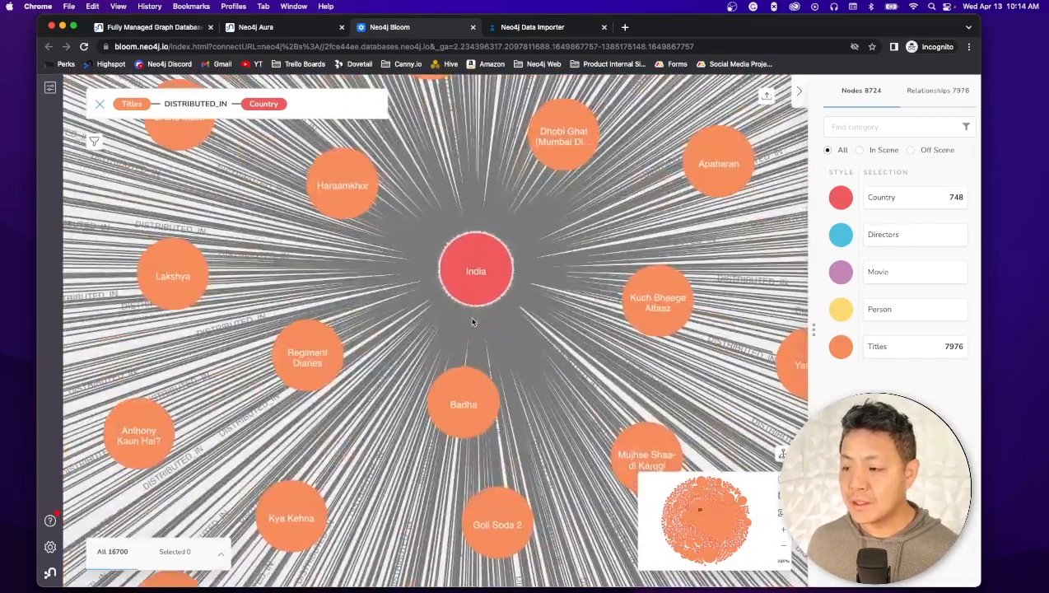
scroll(472, 321, "down", 15)
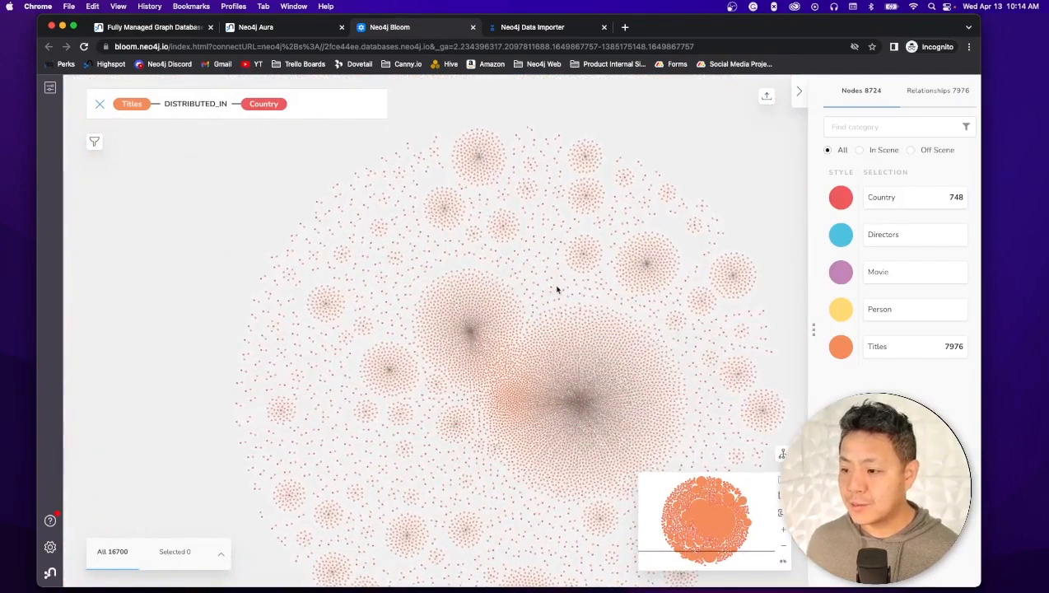
left_click_drag(557, 289, 524, 254)
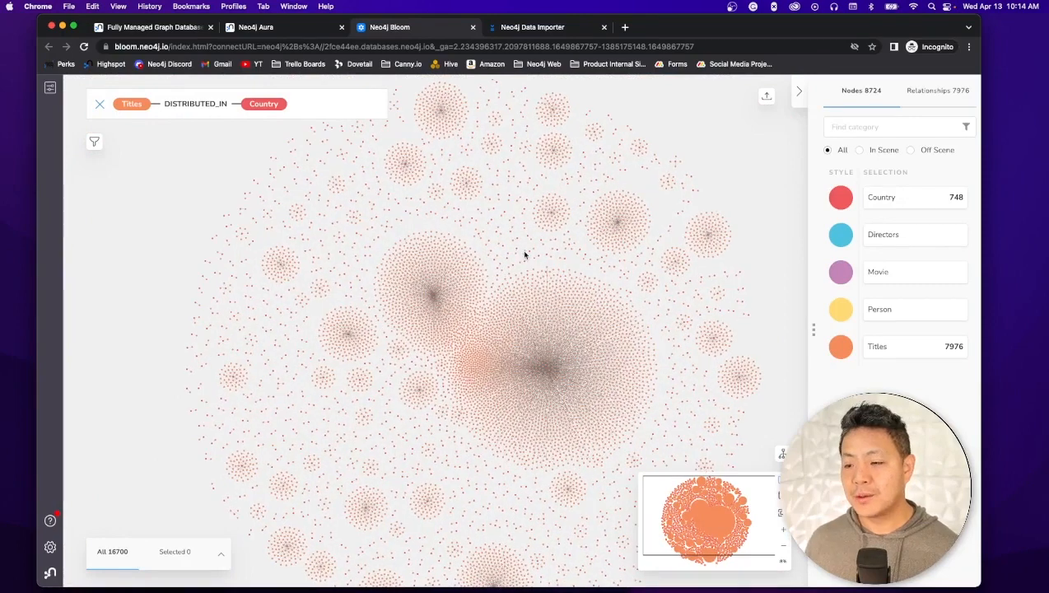